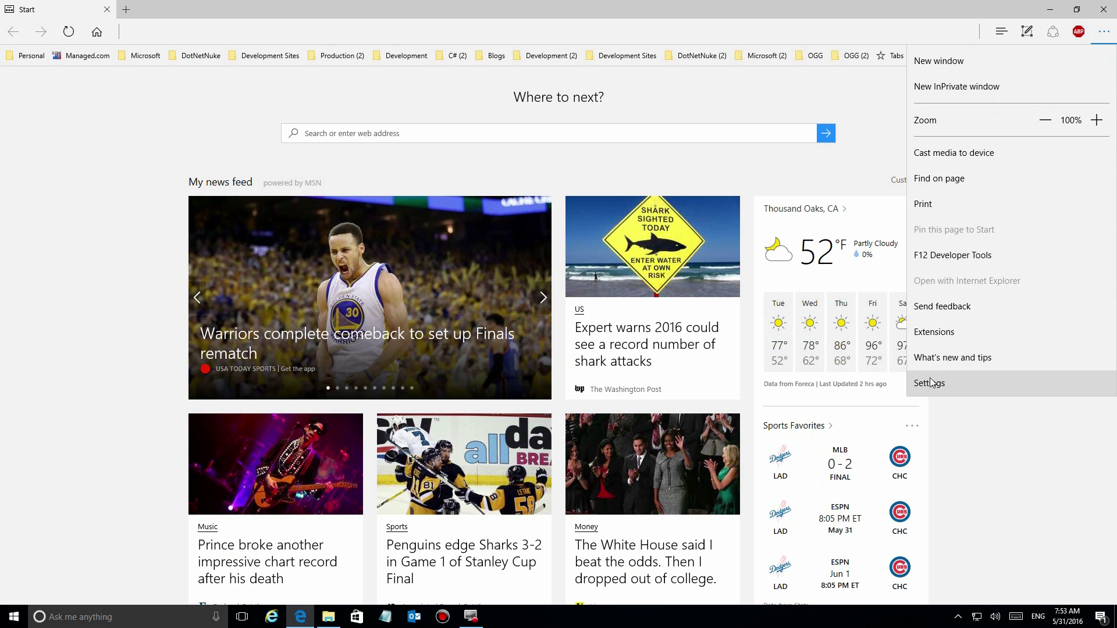
In the clear browsing data settings, expand the full list of data types and turn on always clearing when the browser closes.
{"action": "left_click", "coordinate": [931, 383]}
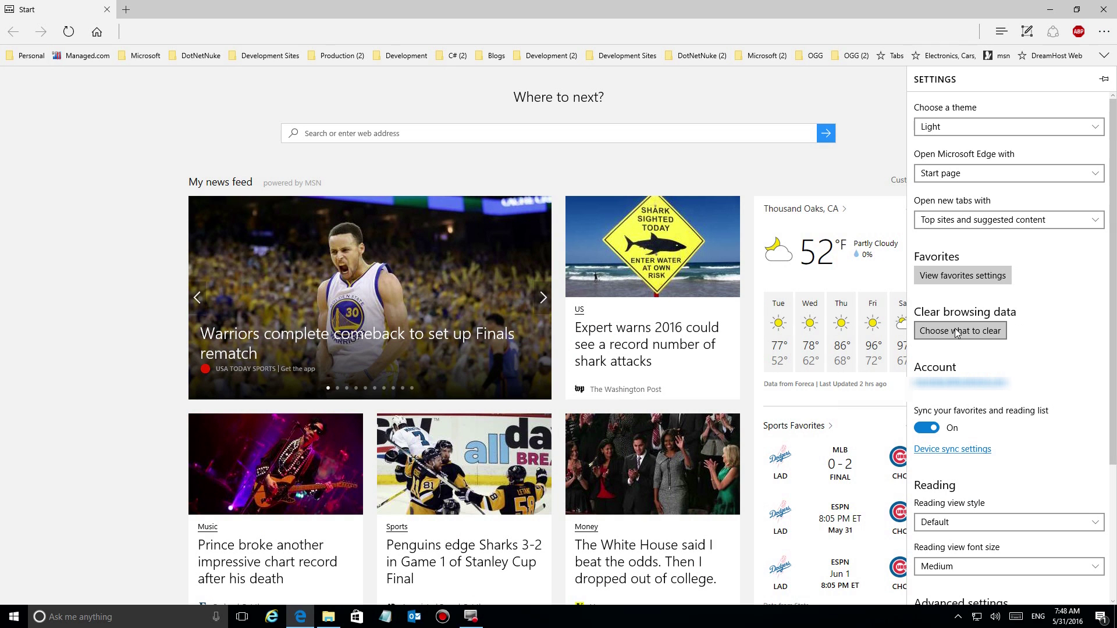
{"action": "left_click", "coordinate": [957, 331]}
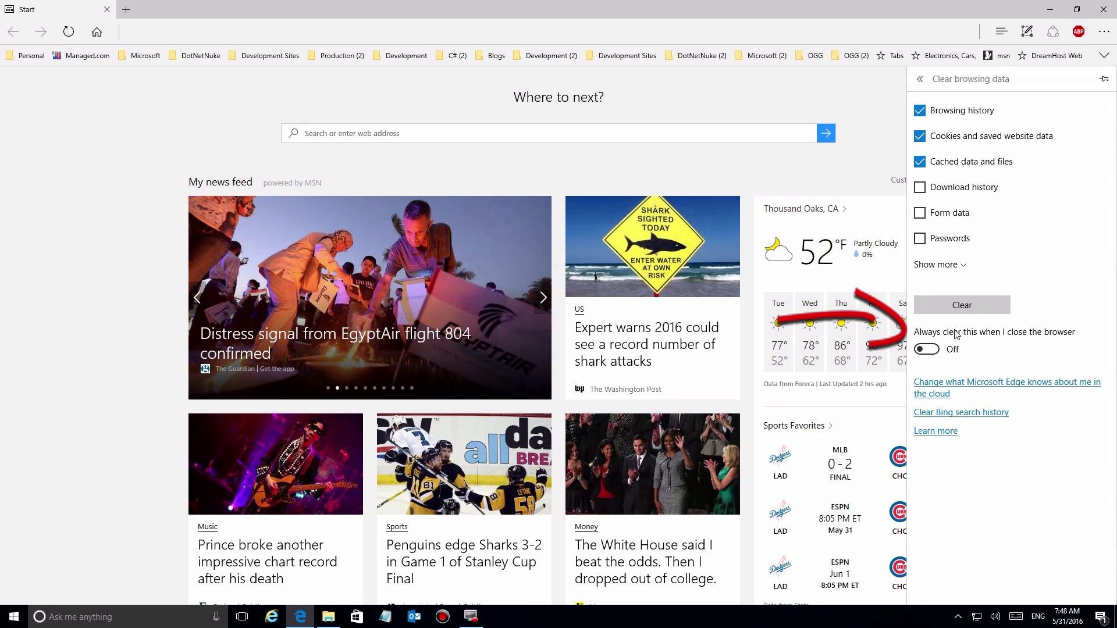
{"action": "left_click", "coordinate": [947, 267]}
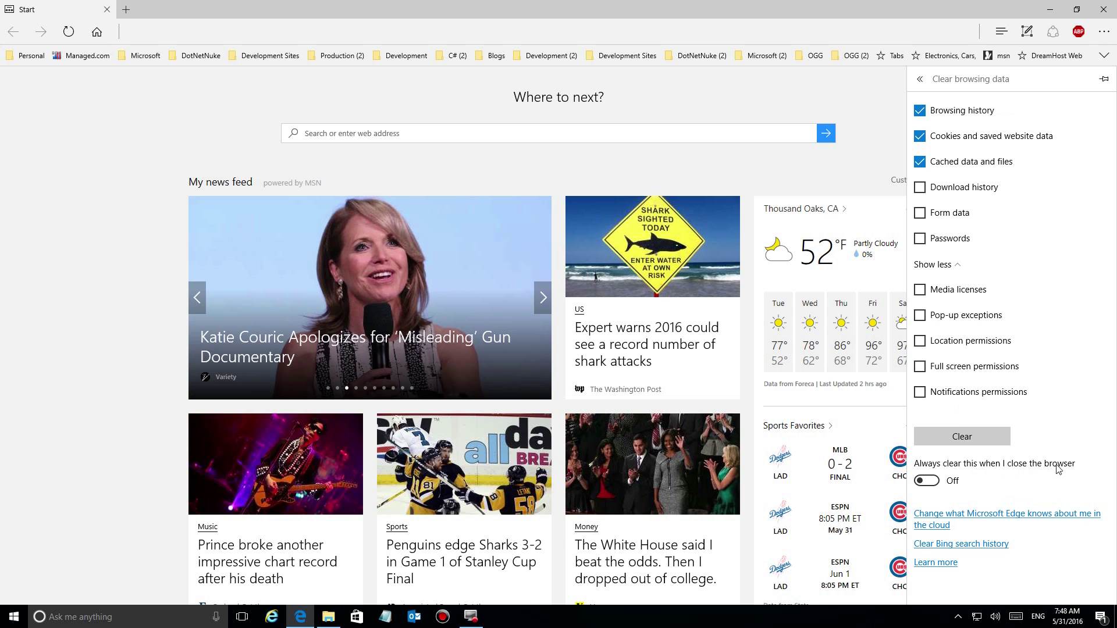
{"action": "left_click", "coordinate": [936, 481]}
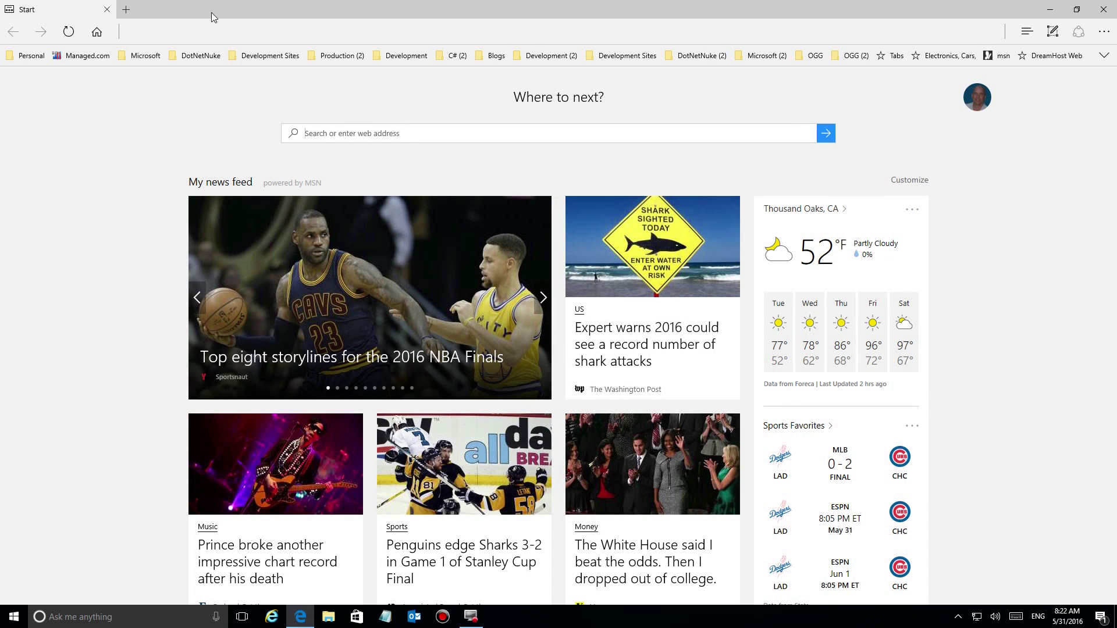
Load oldguygeek.com in a new tab and pin that tab.
{"action": "left_click", "coordinate": [123, 11]}
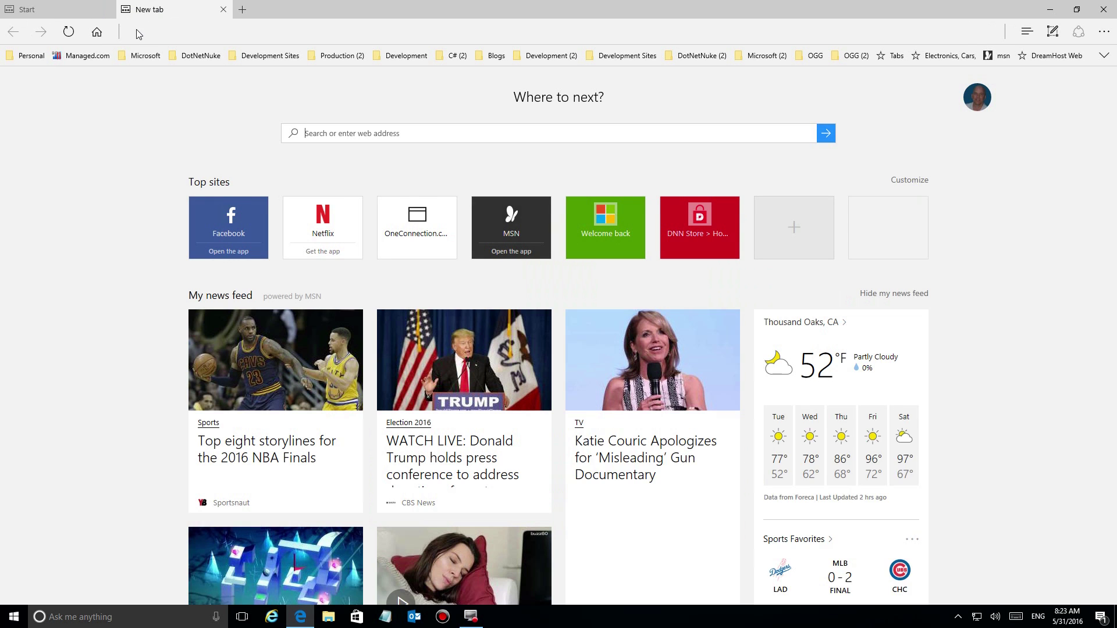
{"action": "type", "text": "oldguygeek.com/"}
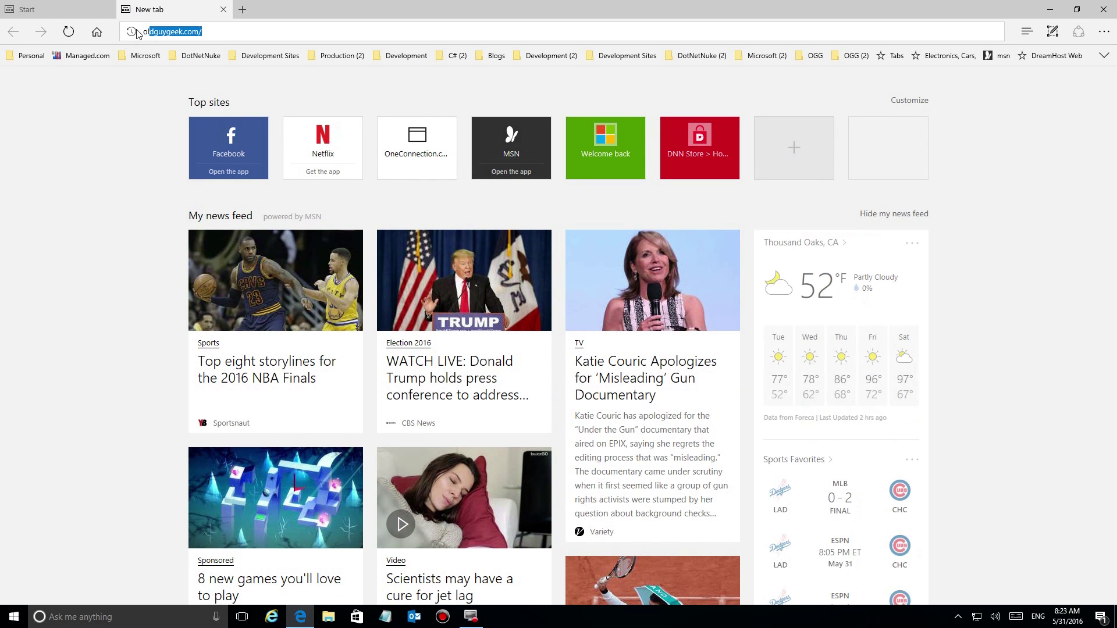
{"action": "key", "text": "Return"}
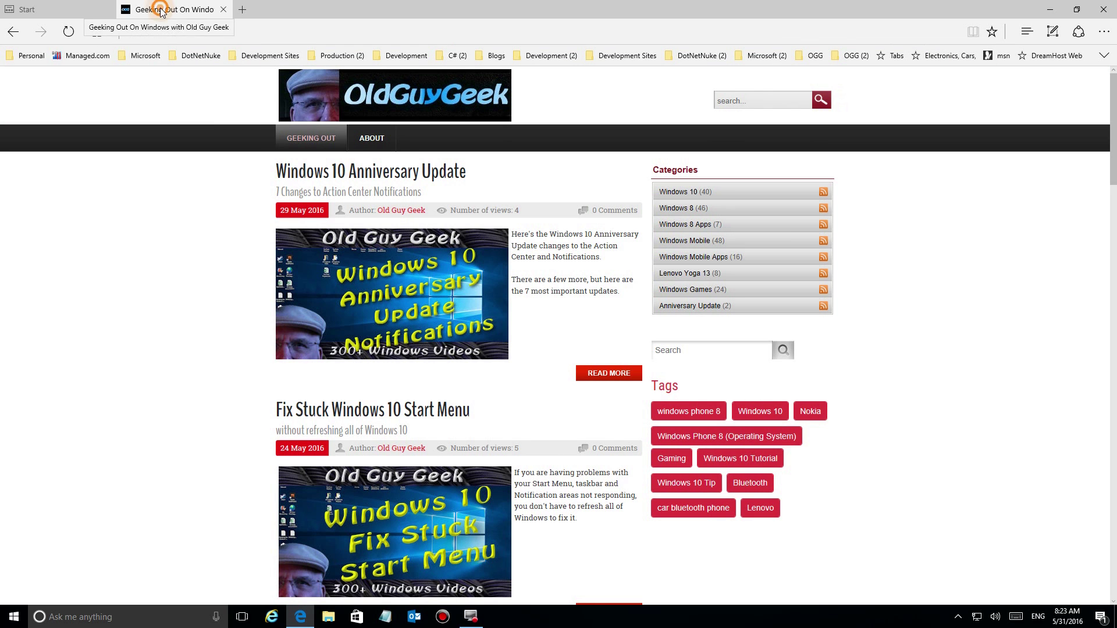
{"action": "right_click", "coordinate": [160, 10]}
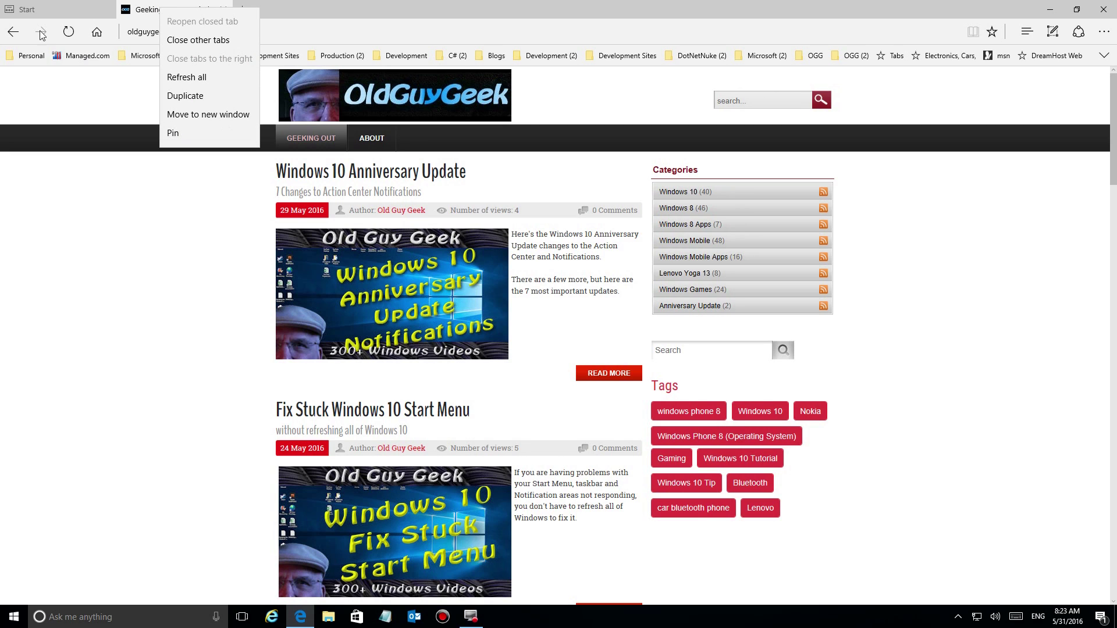
{"action": "left_click", "coordinate": [175, 133]}
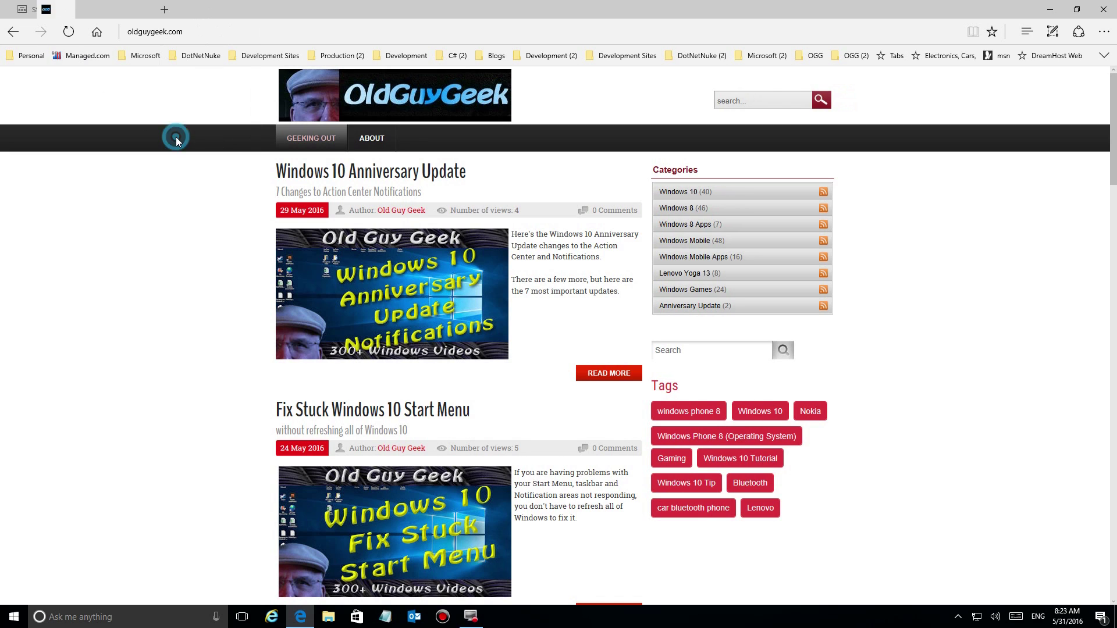
Load reddit.com in the Start tab and pin that tab.
{"action": "left_click", "coordinate": [49, 11]}
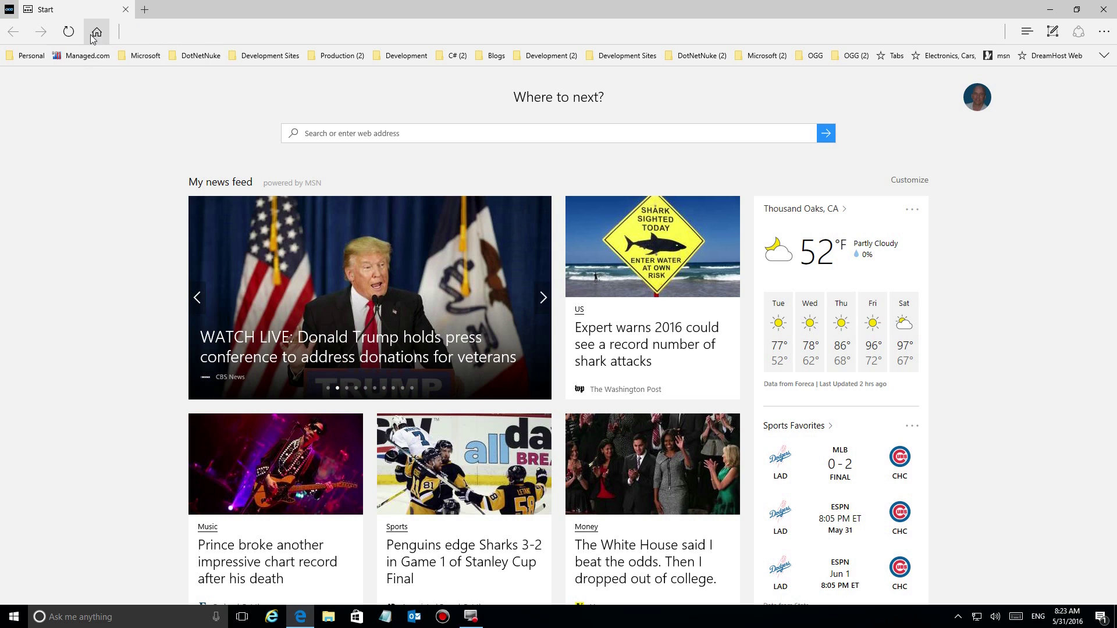
{"action": "left_click", "coordinate": [157, 33]}
{"action": "type", "text": "reddit.com/"}
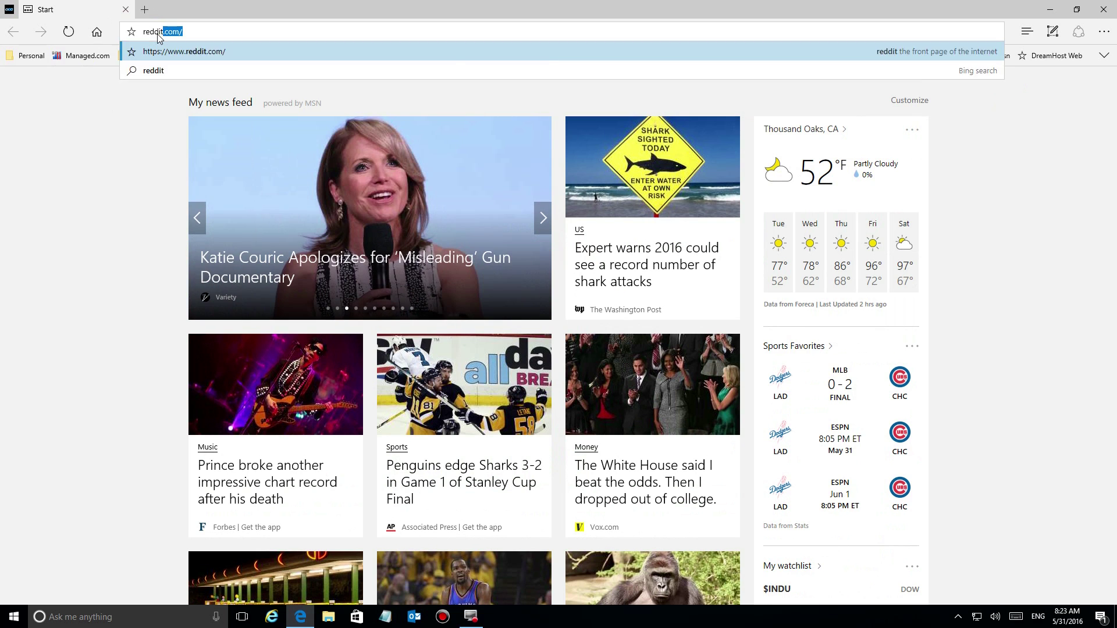
{"action": "key", "text": "Return"}
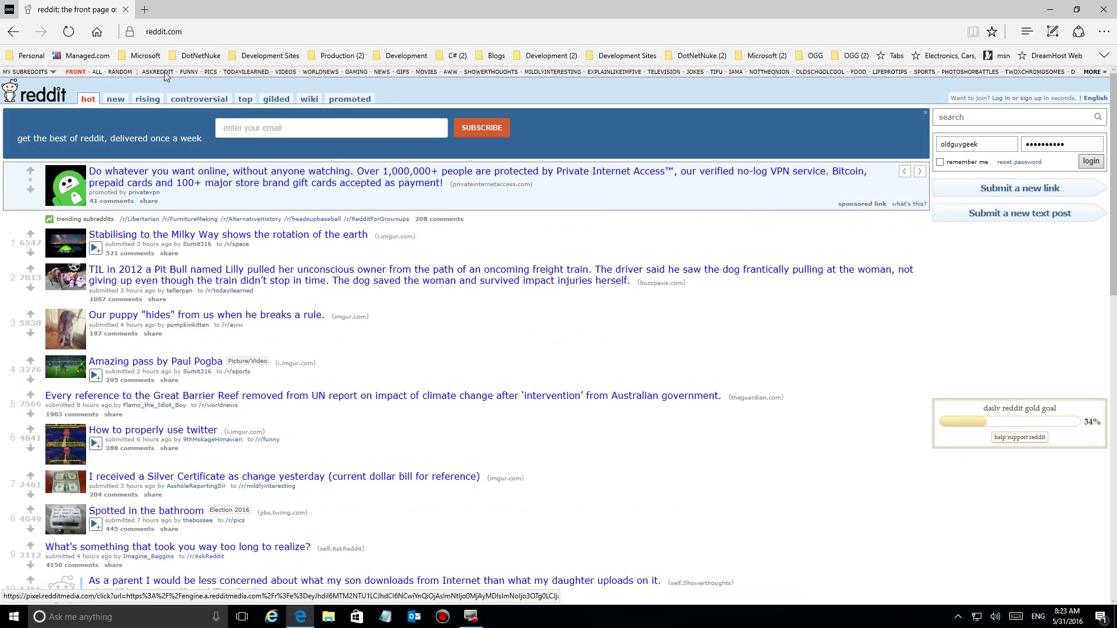
{"action": "right_click", "coordinate": [73, 7]}
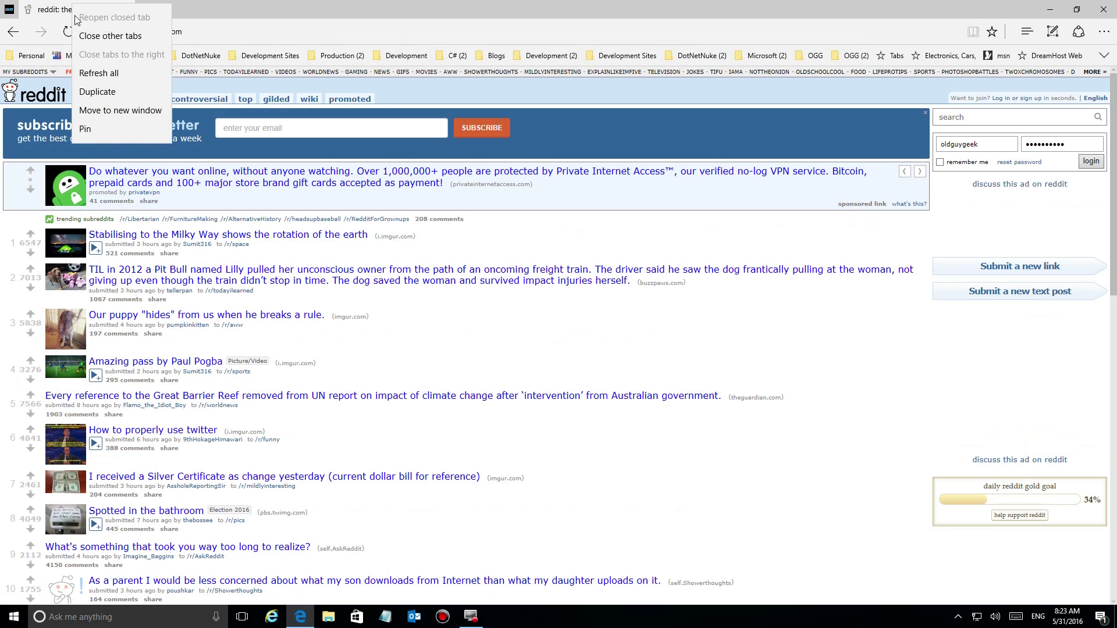
{"action": "left_click", "coordinate": [74, 129]}
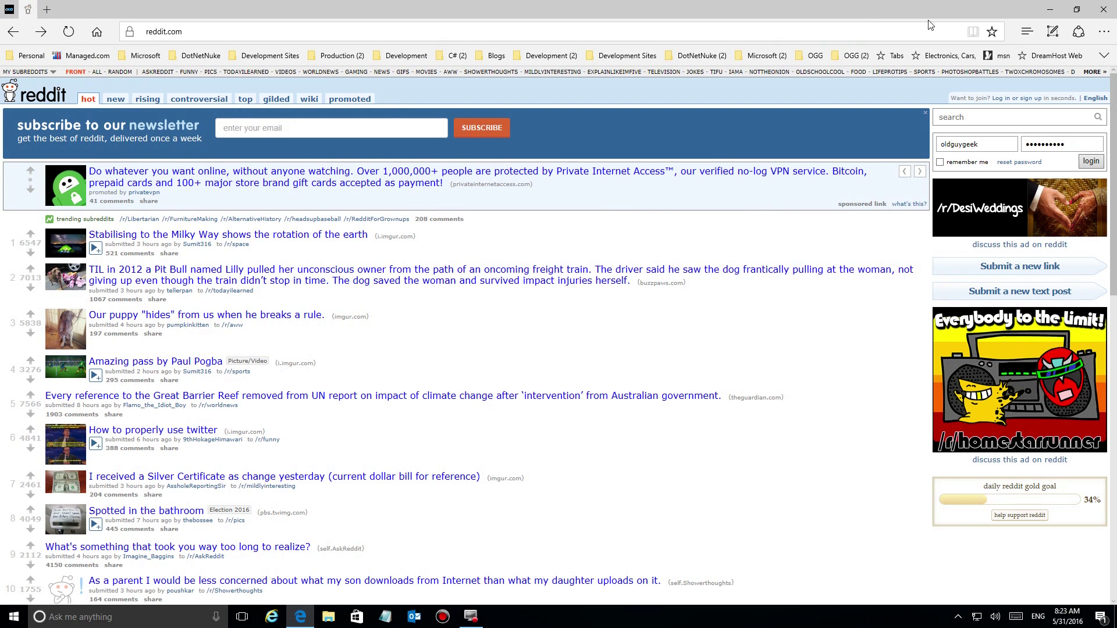
Close the browser with all its tabs, reopen Microsoft Edge and preview the pinned tabs.
{"action": "left_click", "coordinate": [1103, 9]}
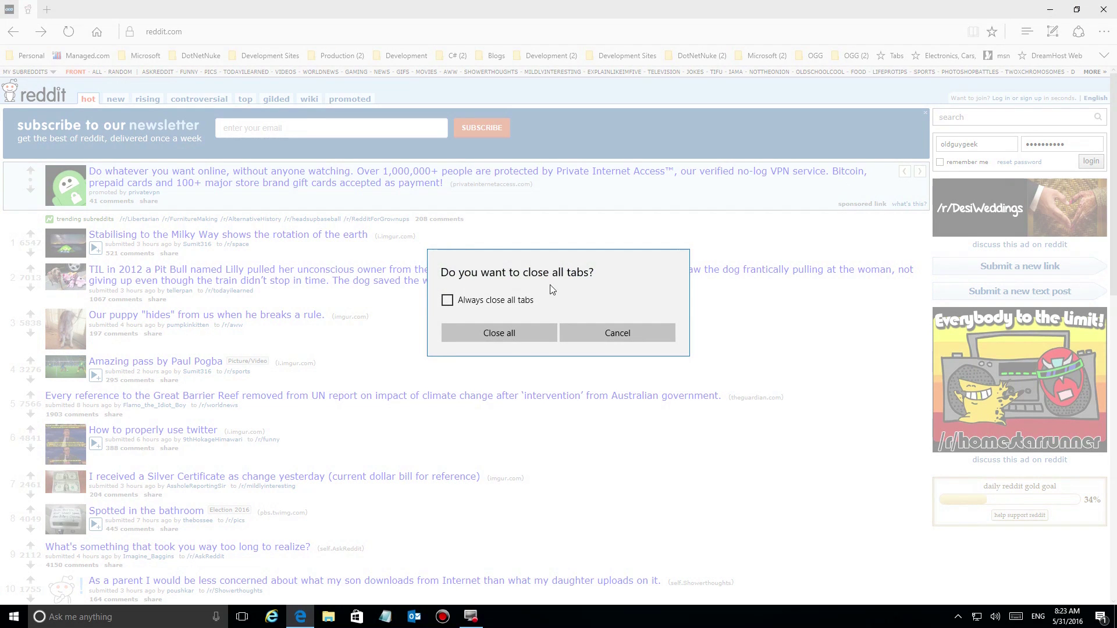
{"action": "left_click", "coordinate": [500, 333]}
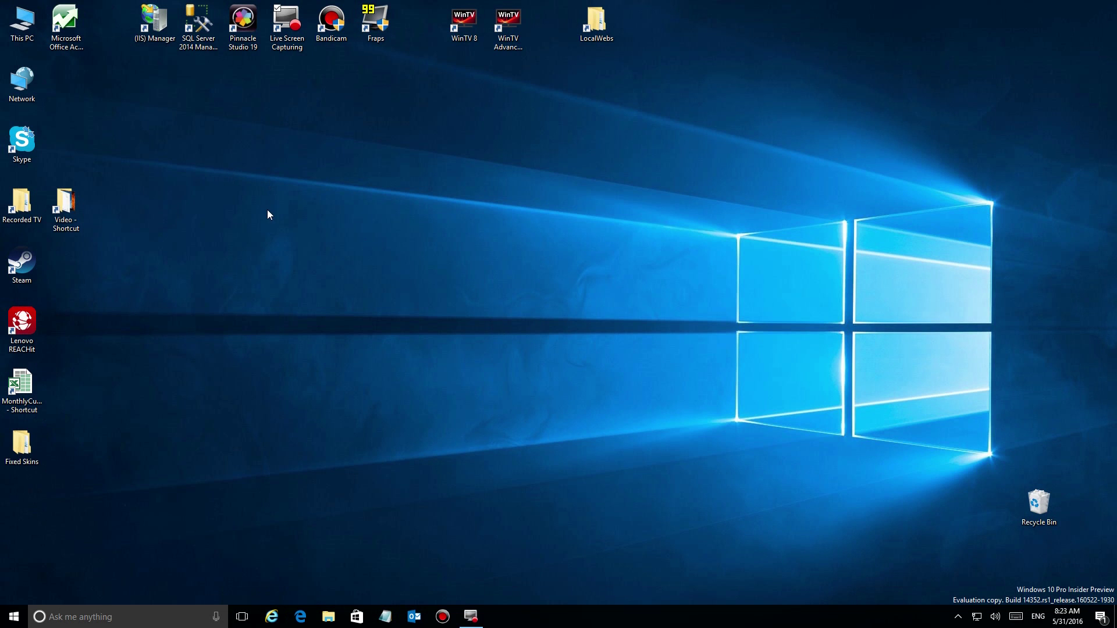
{"action": "left_click", "coordinate": [300, 616]}
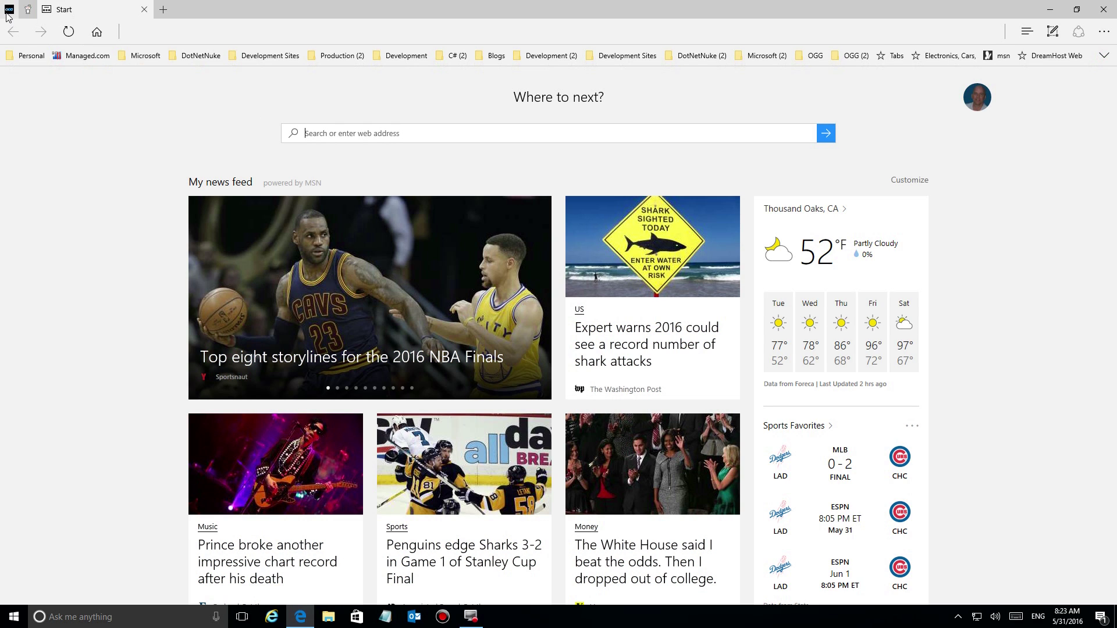
{"action": "mouse_move", "coordinate": [10, 16]}
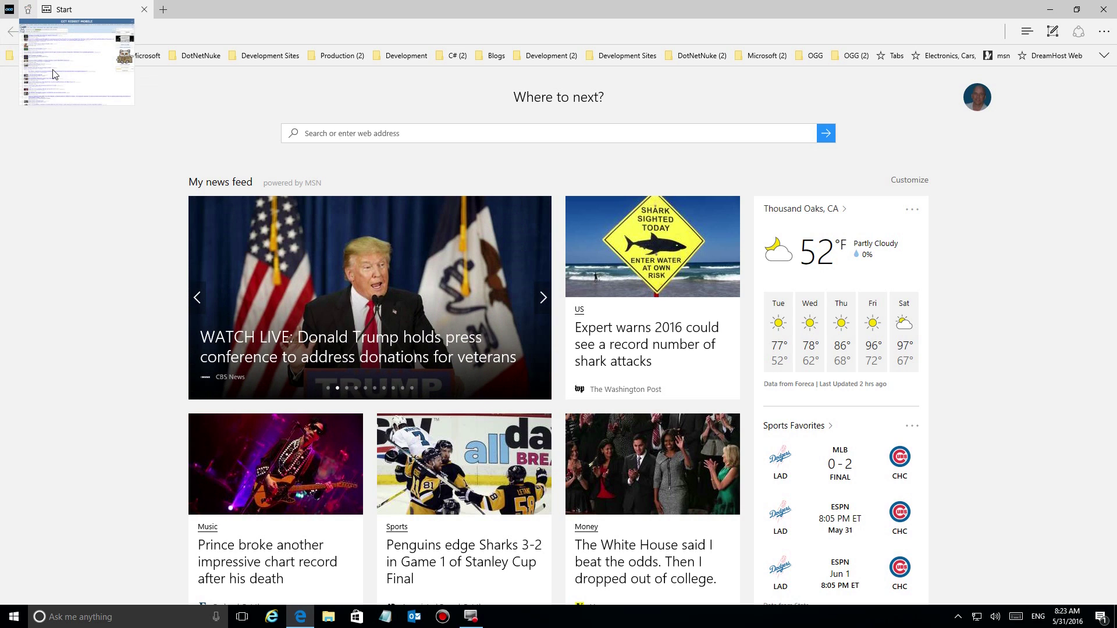
Unpin the Old Guy Geek tab and the reddit tab.
{"action": "right_click", "coordinate": [10, 11]}
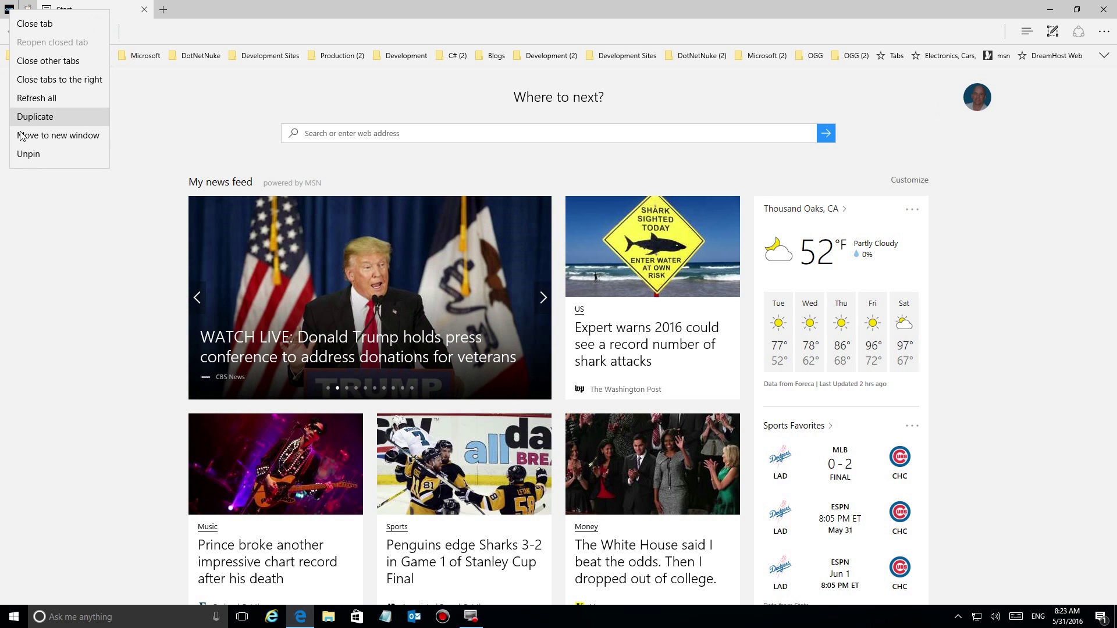
{"action": "left_click", "coordinate": [23, 152]}
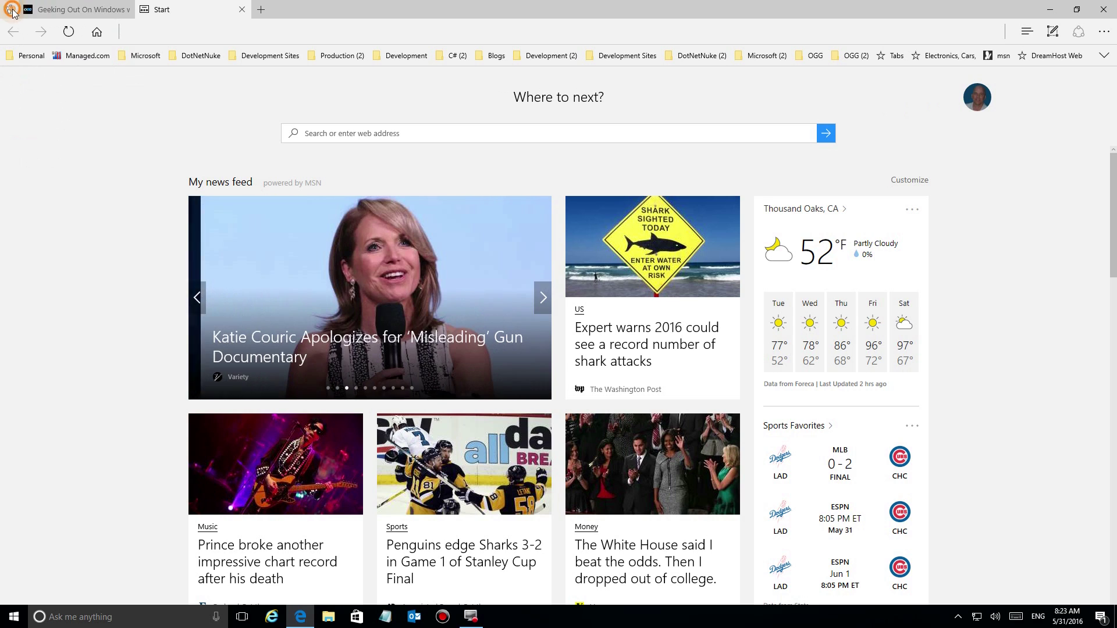
{"action": "right_click", "coordinate": [11, 12]}
{"action": "left_click", "coordinate": [24, 153]}
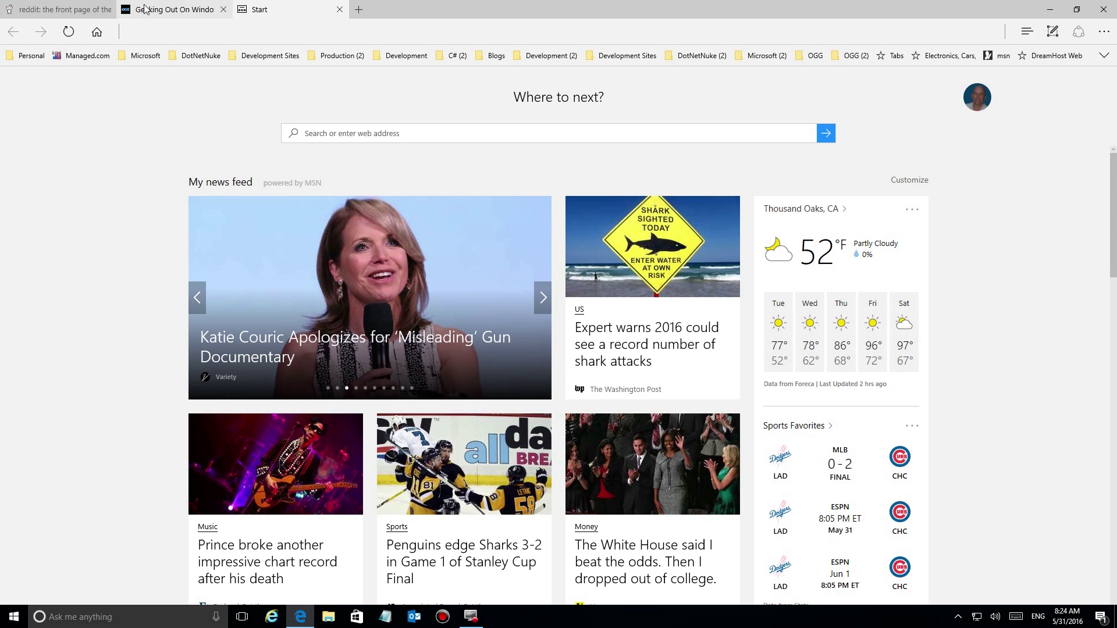
Close all tabs, reopen Microsoft Edge to check which tabs come back, and close the browser again.
{"action": "left_click", "coordinate": [1104, 9]}
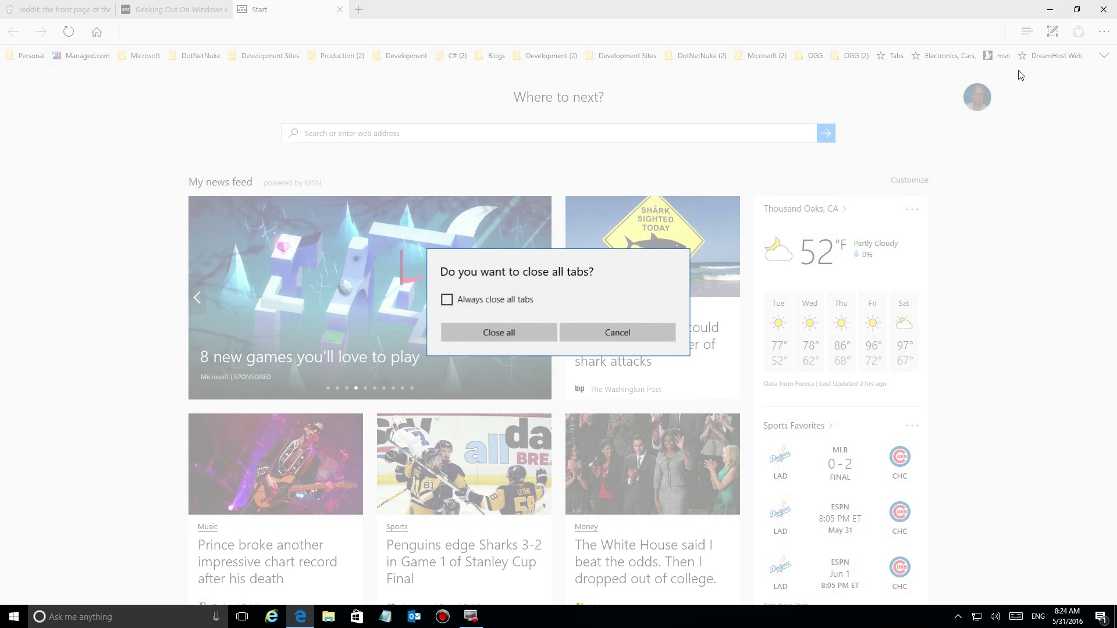
{"action": "left_click", "coordinate": [472, 332]}
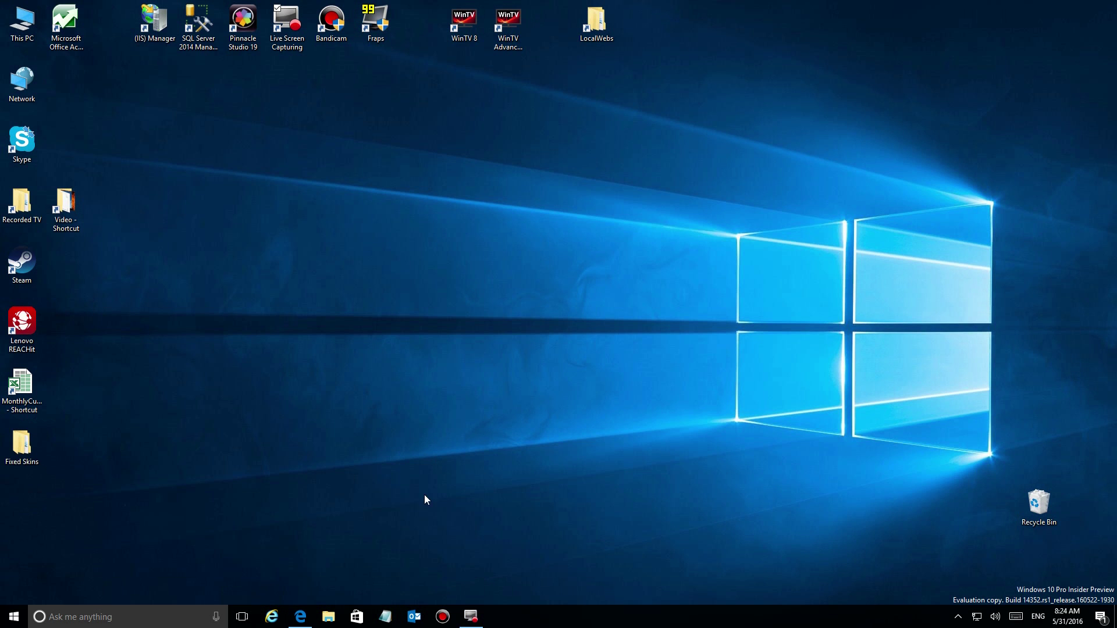
{"action": "left_click", "coordinate": [303, 614]}
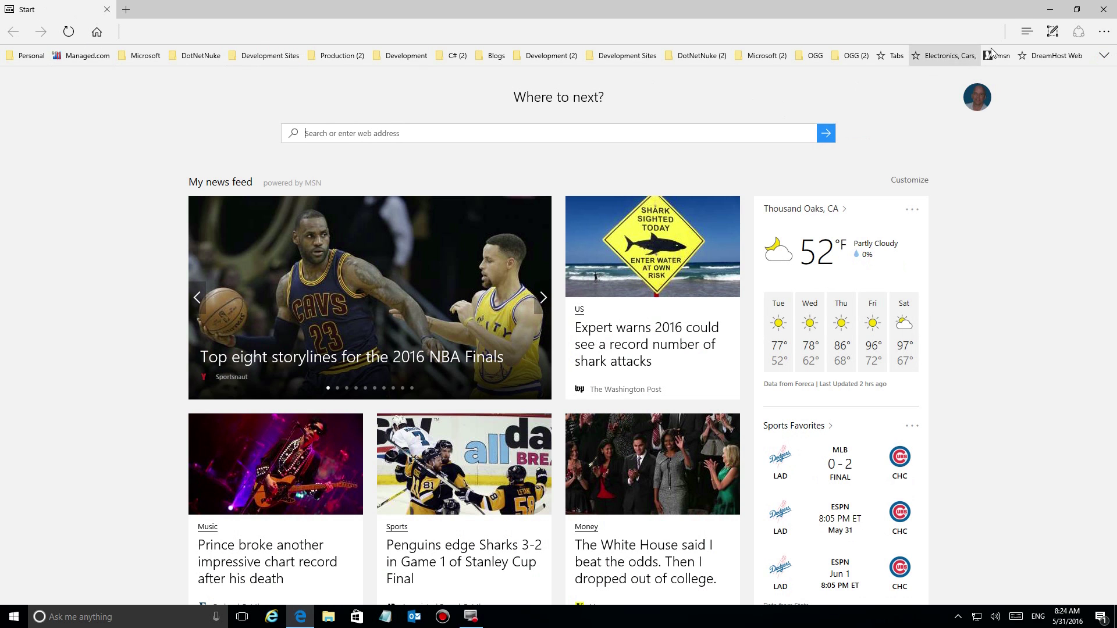
{"action": "left_click", "coordinate": [1096, 7]}
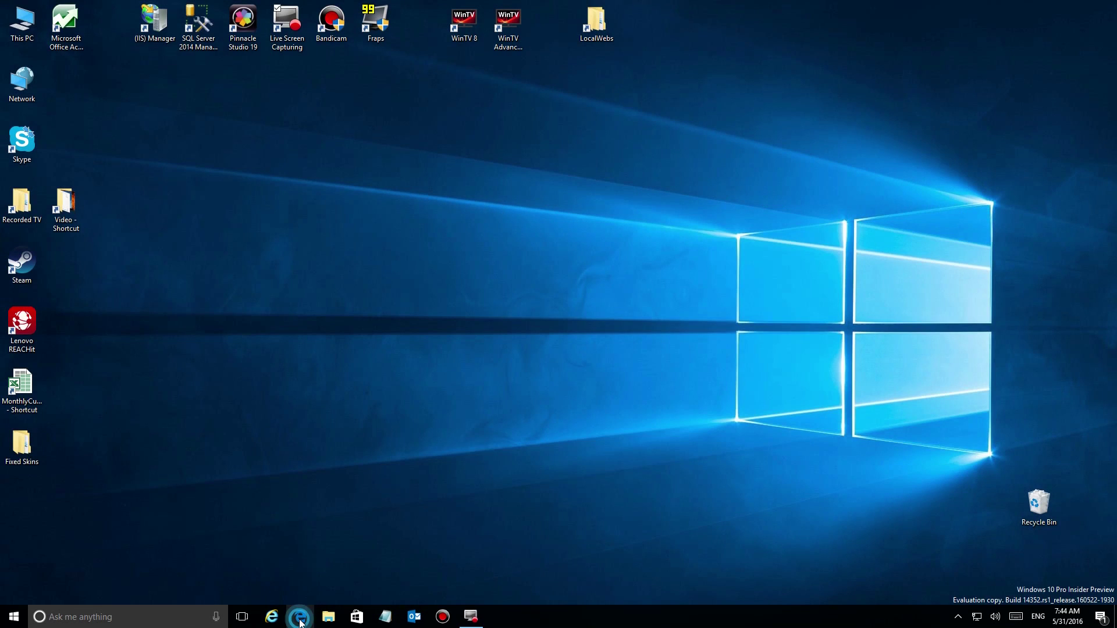
Open Microsoft Edge and set the favorites bar to show icons only.
{"action": "left_click", "coordinate": [300, 618]}
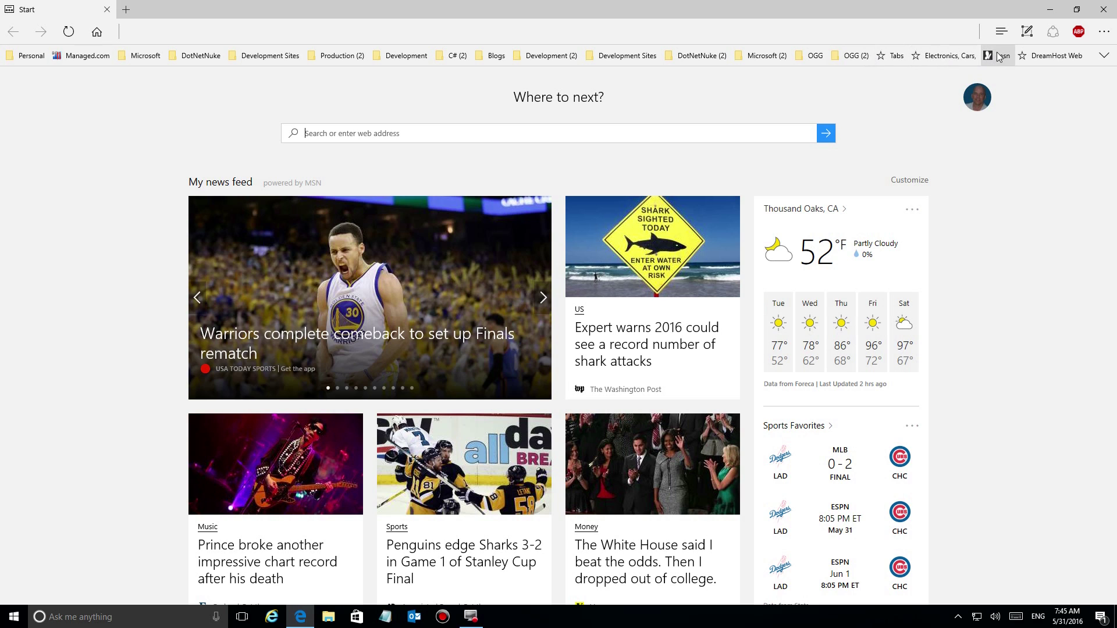
{"action": "right_click", "coordinate": [563, 56]}
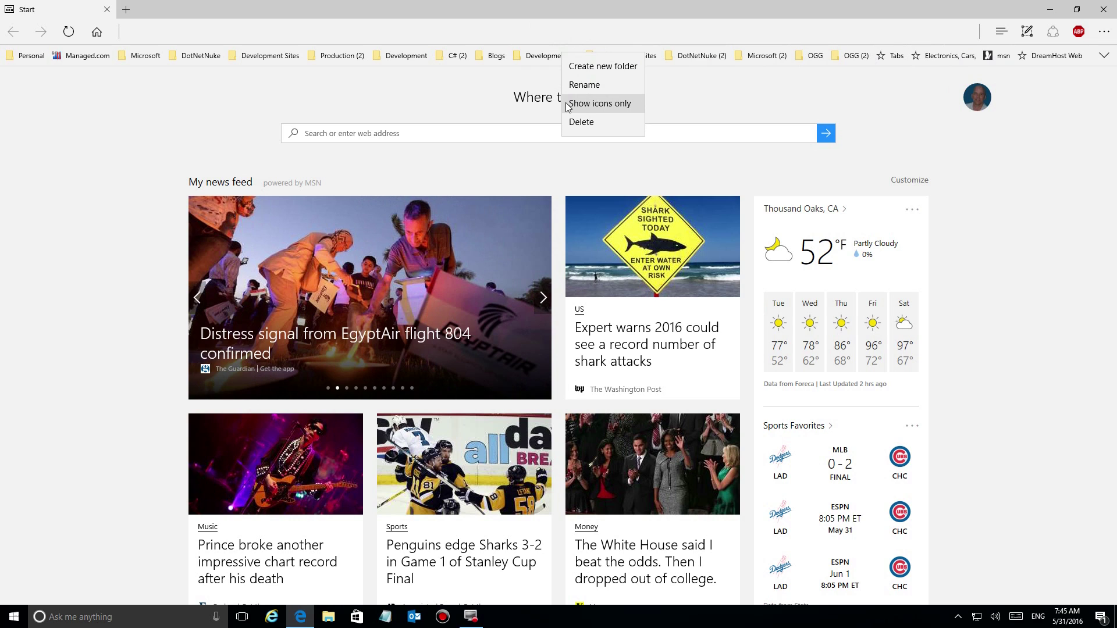
{"action": "left_click", "coordinate": [587, 103]}
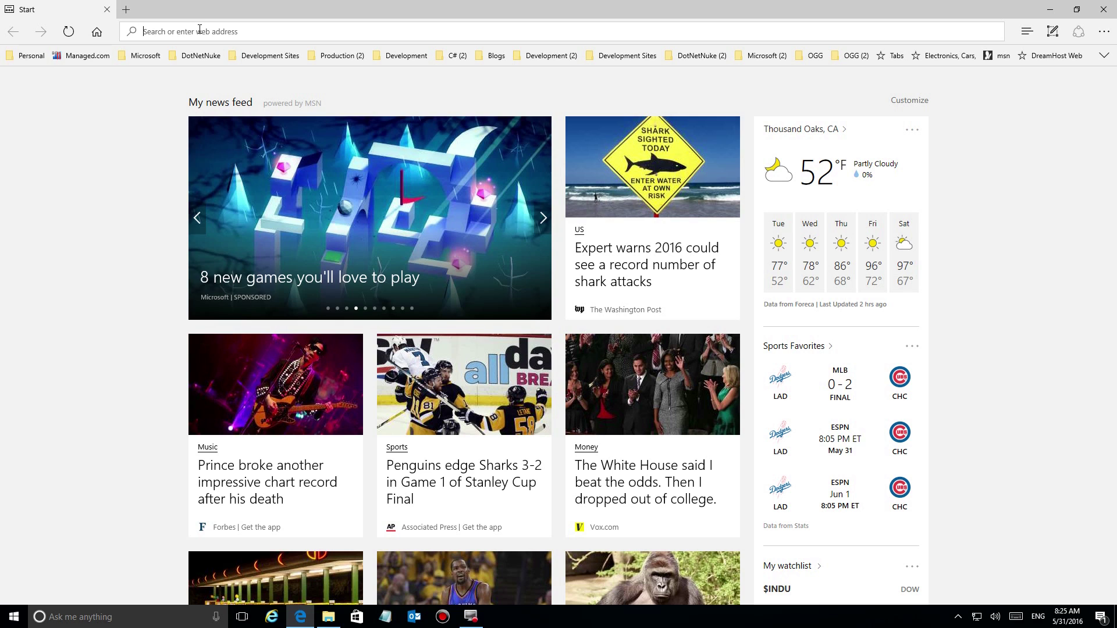
Load oldguygeek.com and copy its full web address.
{"action": "type", "text": "oldguygeek.com"}
{"action": "key", "text": "Return"}
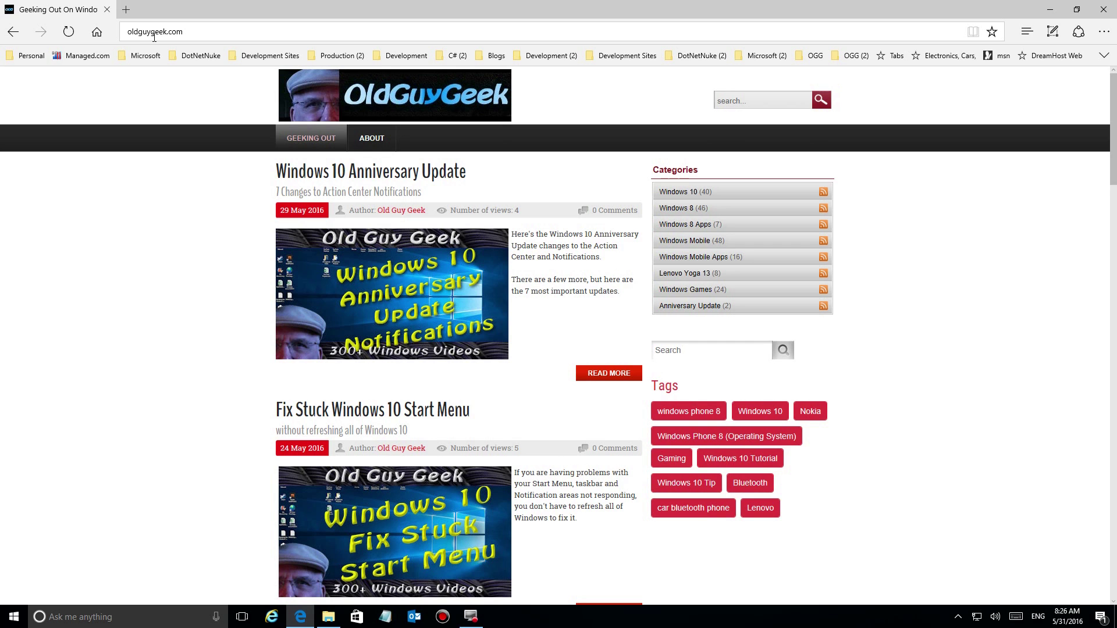
{"action": "left_click", "coordinate": [156, 36]}
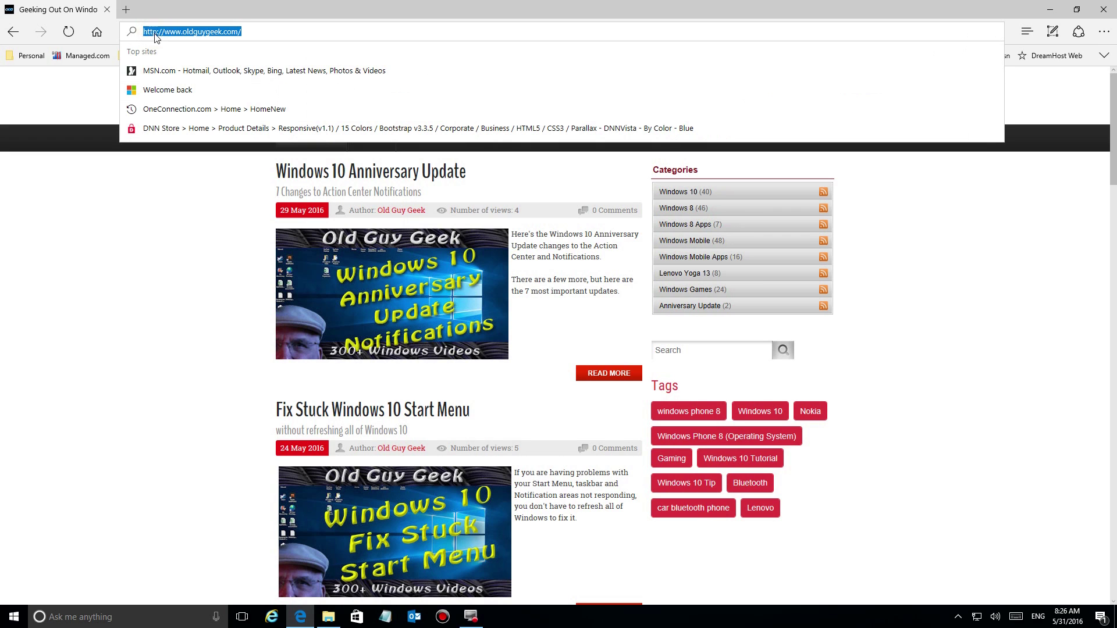
{"action": "right_click", "coordinate": [153, 39]}
{"action": "left_click", "coordinate": [149, 64]}
{"action": "left_click", "coordinate": [165, 197]}
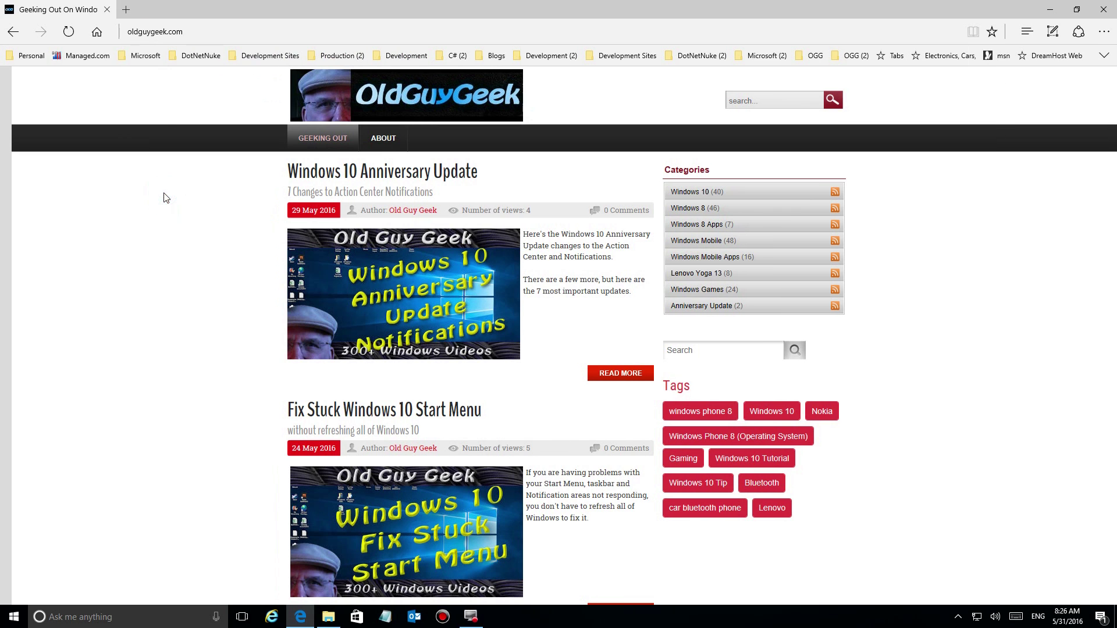
Replace the oldguygeek.com tab with a new tab and use Paste and go to load the copied address.
{"action": "left_click", "coordinate": [127, 10]}
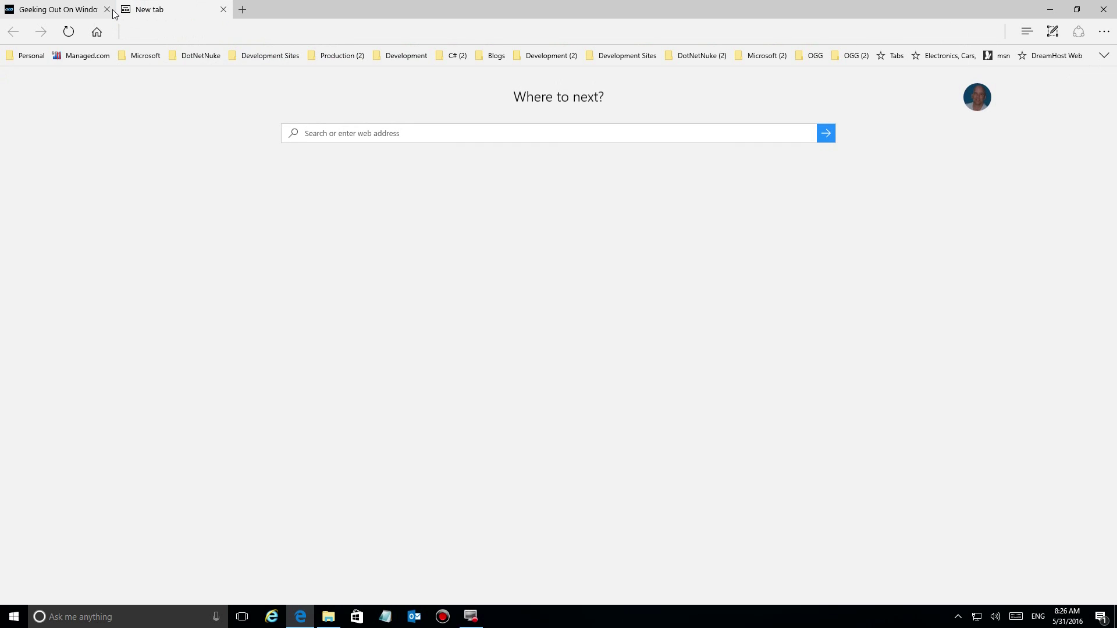
{"action": "left_click", "coordinate": [107, 10]}
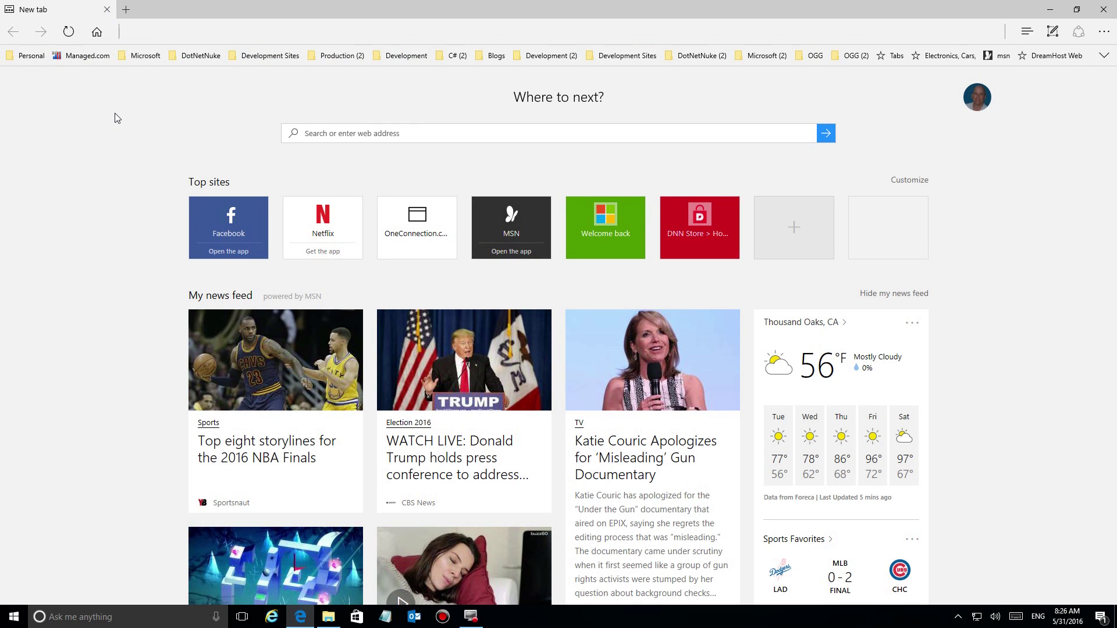
{"action": "left_click", "coordinate": [160, 33]}
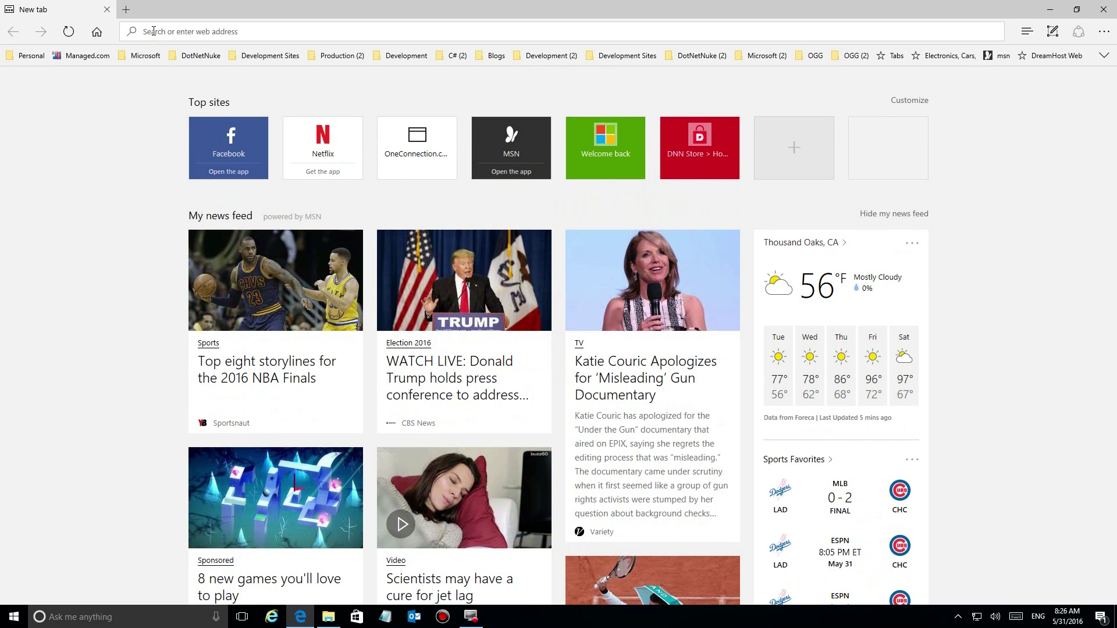
{"action": "right_click", "coordinate": [153, 32]}
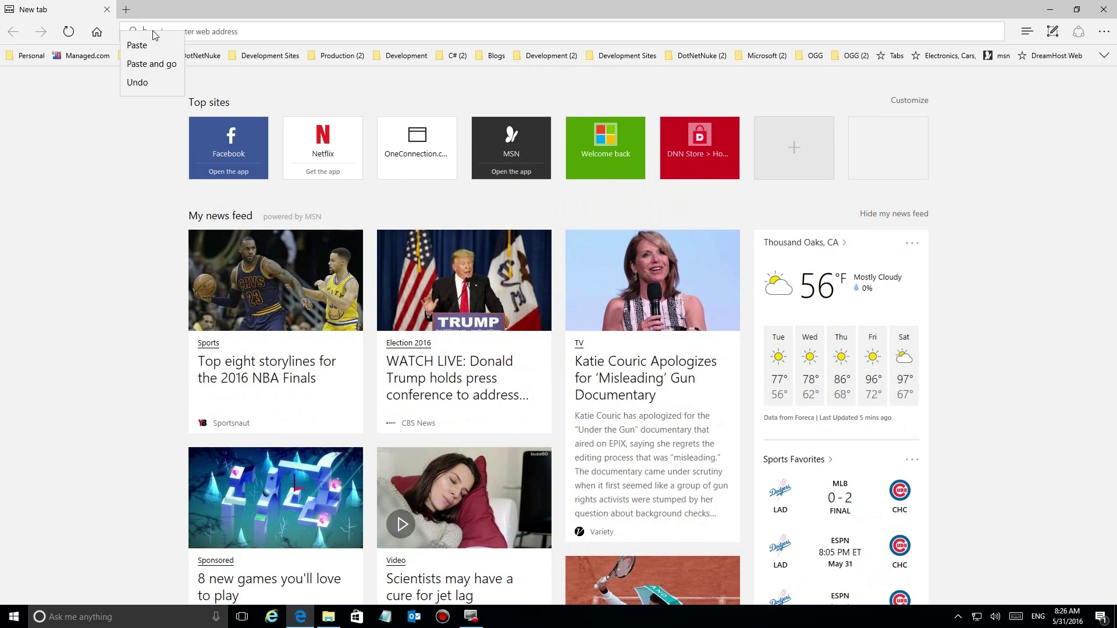
{"action": "left_click", "coordinate": [153, 64]}
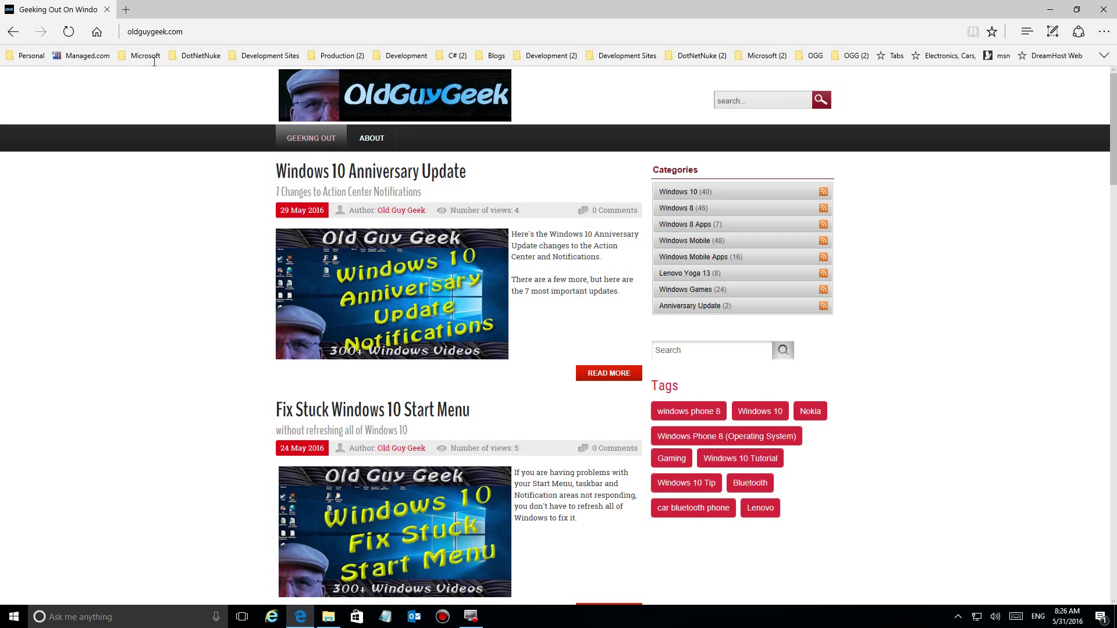
{"action": "left_click", "coordinate": [1049, 9]}
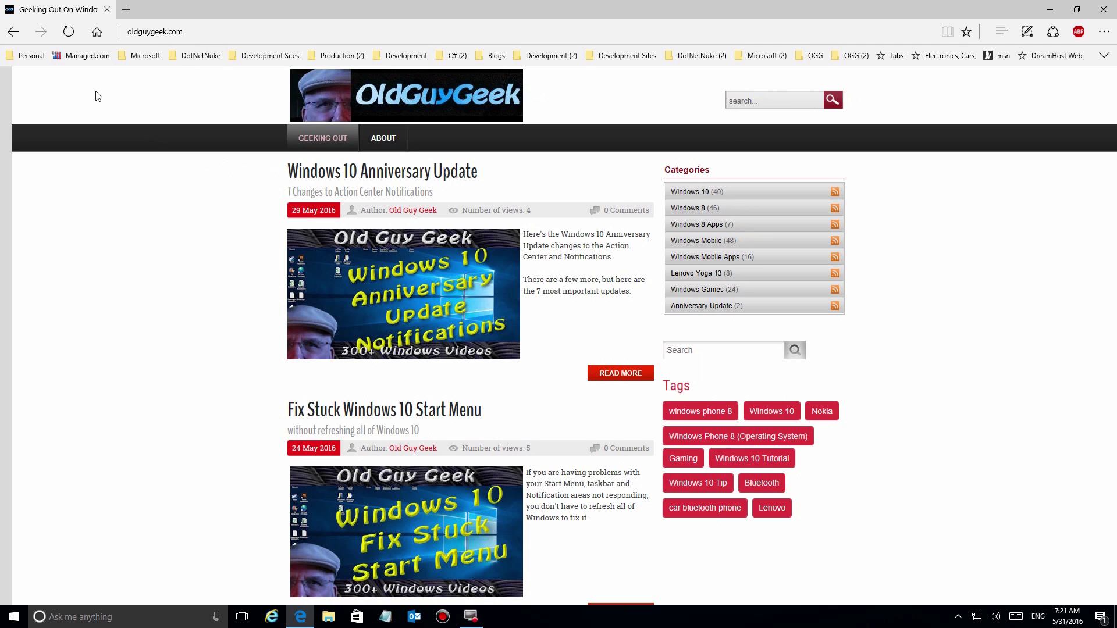
Go back to oneconnection.com while viewing the tab's back and forward history lists, and close Microsoft Edge.
{"action": "right_click", "coordinate": [15, 35]}
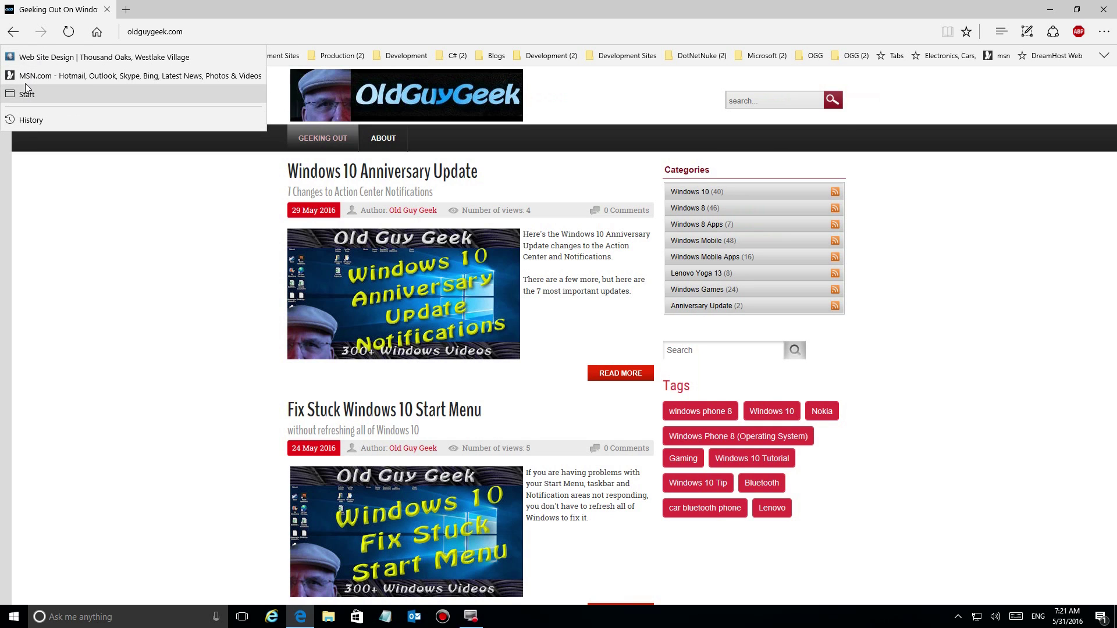
{"action": "left_click", "coordinate": [14, 35]}
{"action": "left_click", "coordinate": [14, 35]}
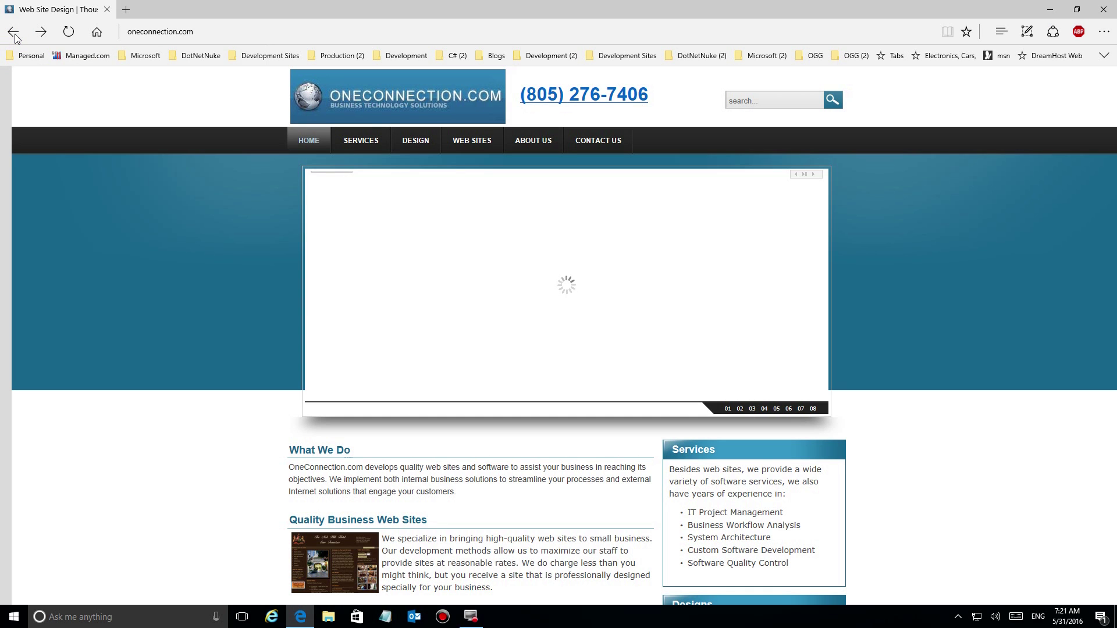
{"action": "right_click", "coordinate": [14, 35]}
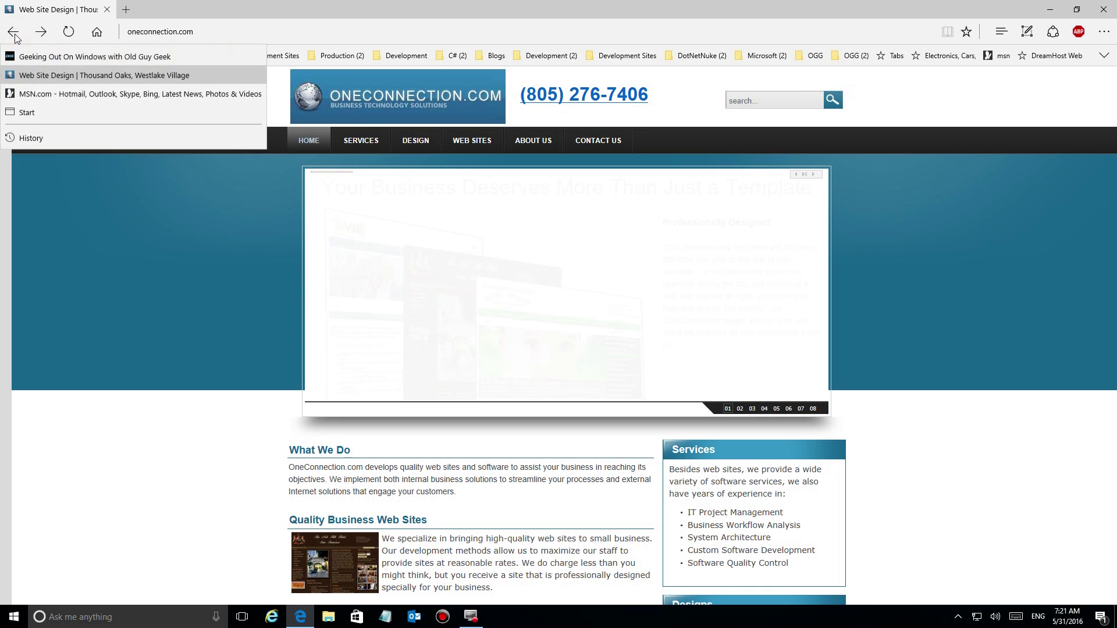
{"action": "left_click", "coordinate": [39, 35]}
{"action": "right_click", "coordinate": [40, 35]}
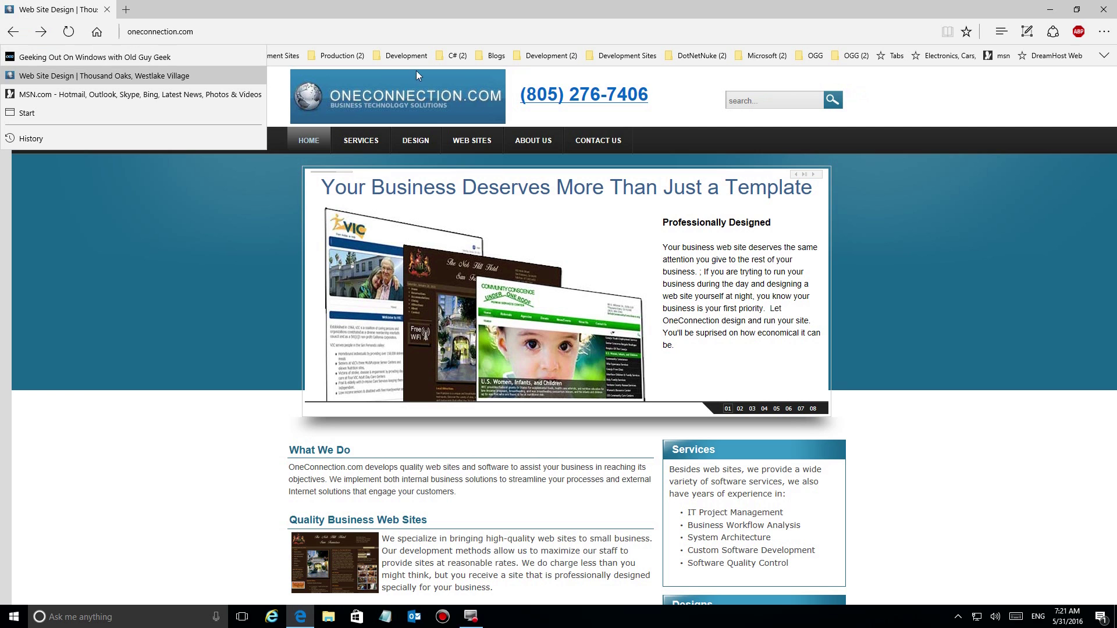
{"action": "left_click", "coordinate": [1104, 10]}
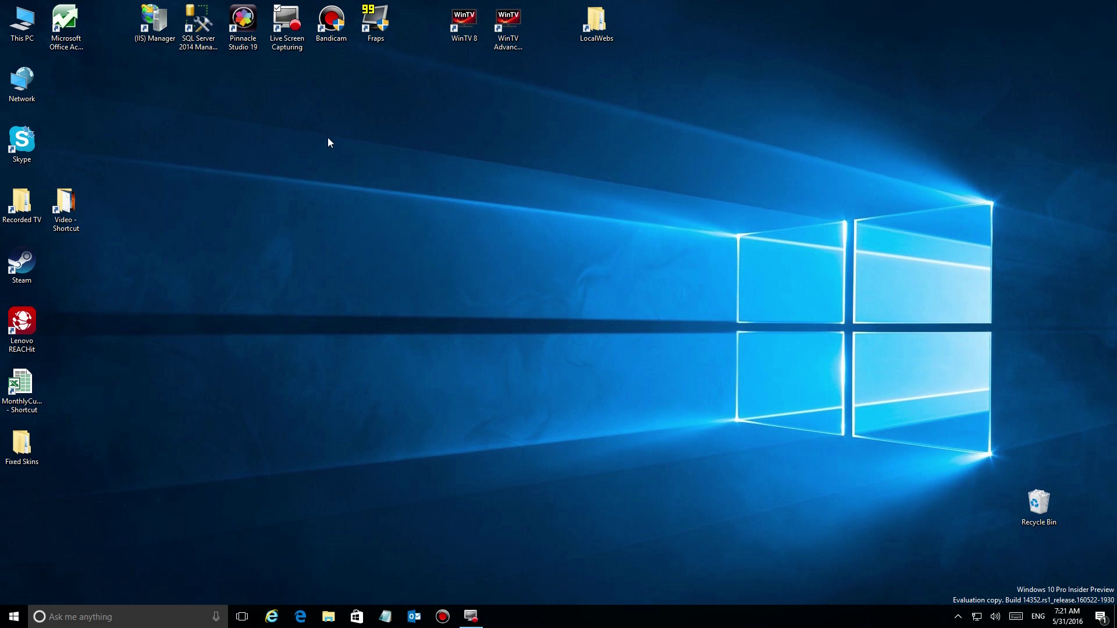
{"action": "left_click", "coordinate": [472, 620]}
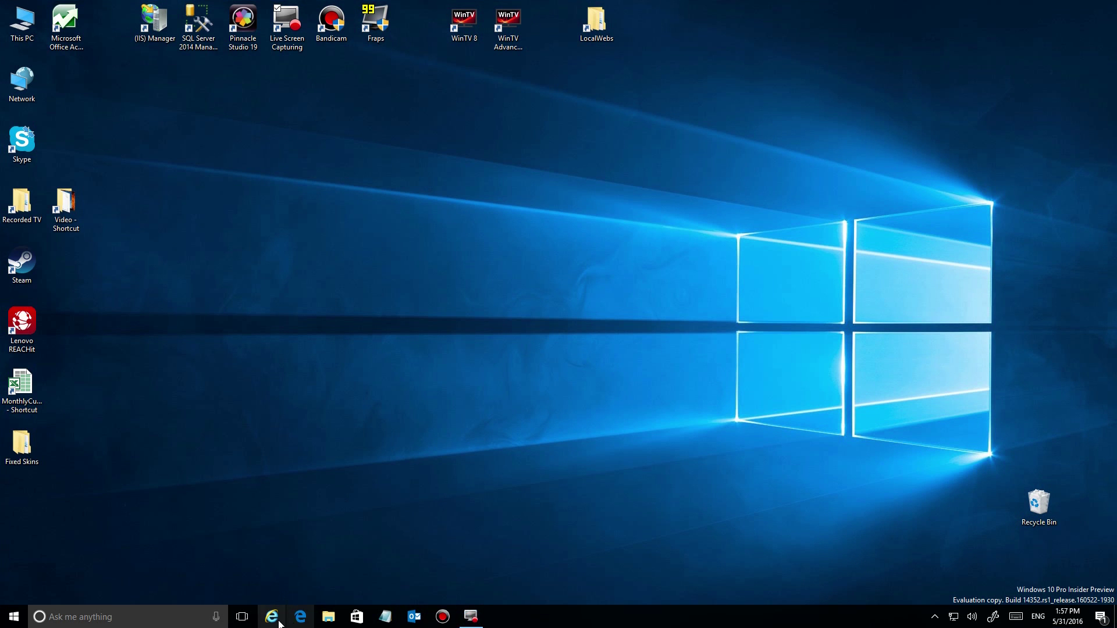
Open Microsoft Edge and show its list of installed extensions.
{"action": "left_click", "coordinate": [299, 617]}
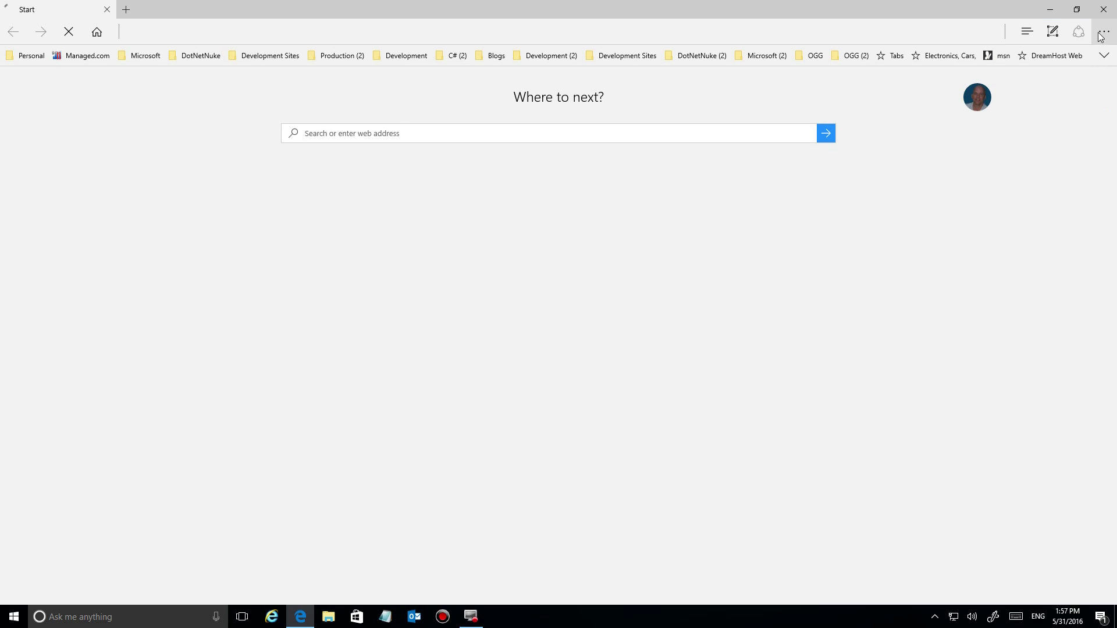
{"action": "left_click", "coordinate": [1103, 34]}
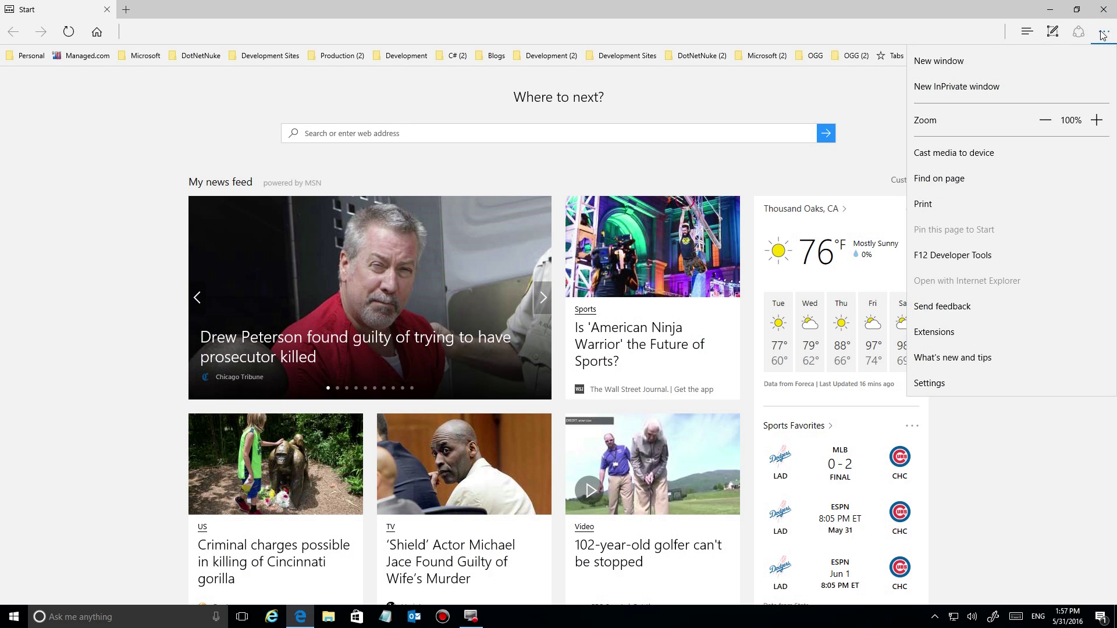
{"action": "left_click", "coordinate": [1102, 34]}
{"action": "left_click", "coordinate": [1102, 34]}
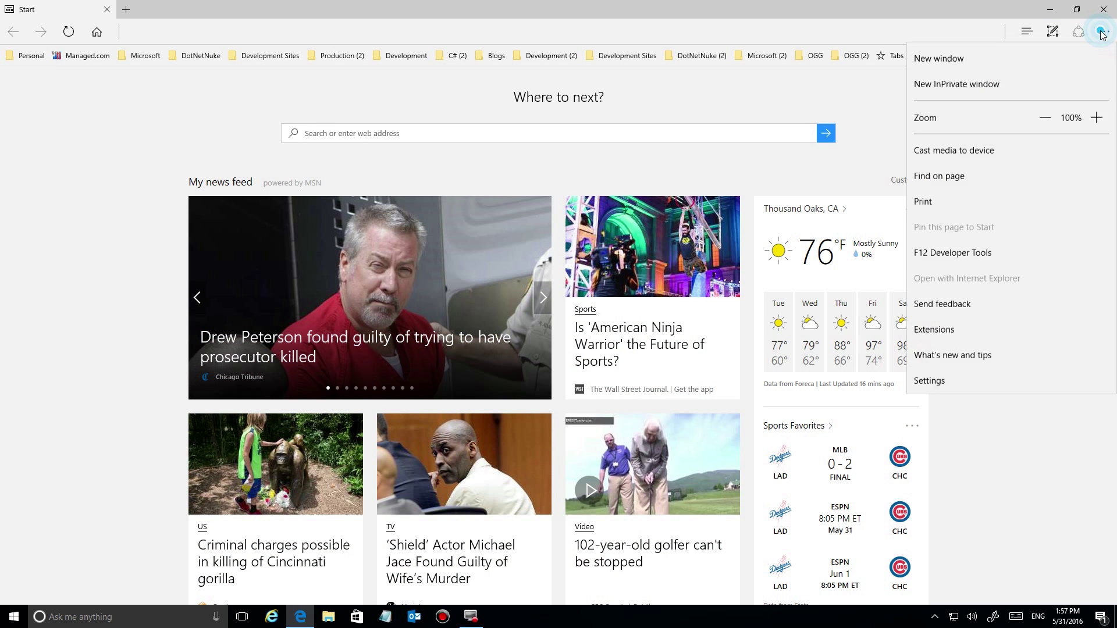
{"action": "left_click", "coordinate": [954, 332]}
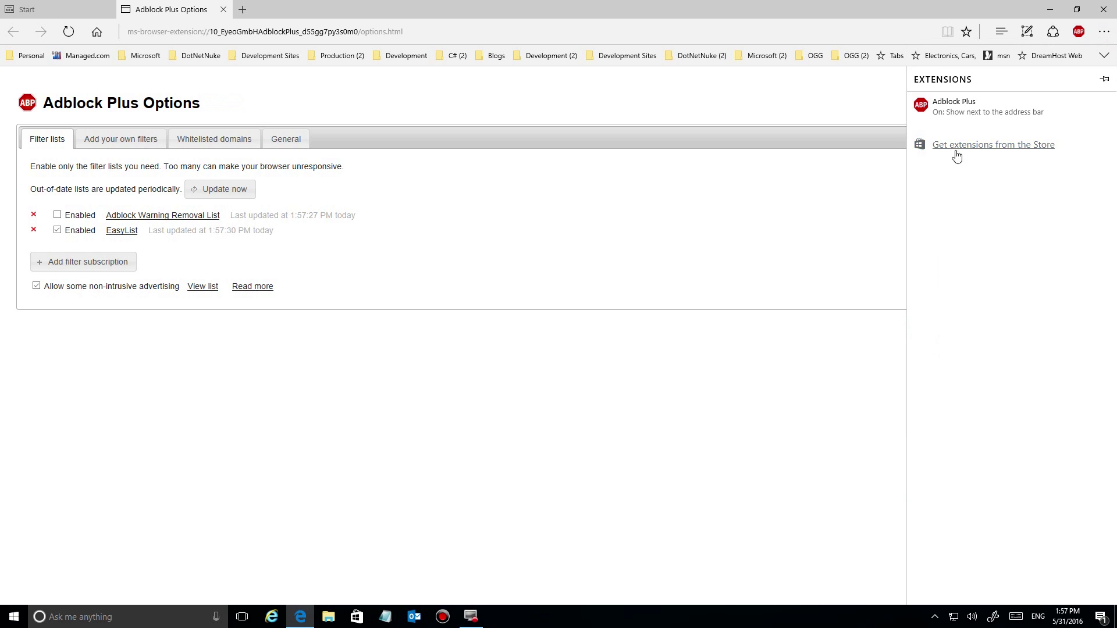
Follow the link for getting extensions from the Store and open the extension downloads for Microsoft Edge.
{"action": "left_click", "coordinate": [966, 146]}
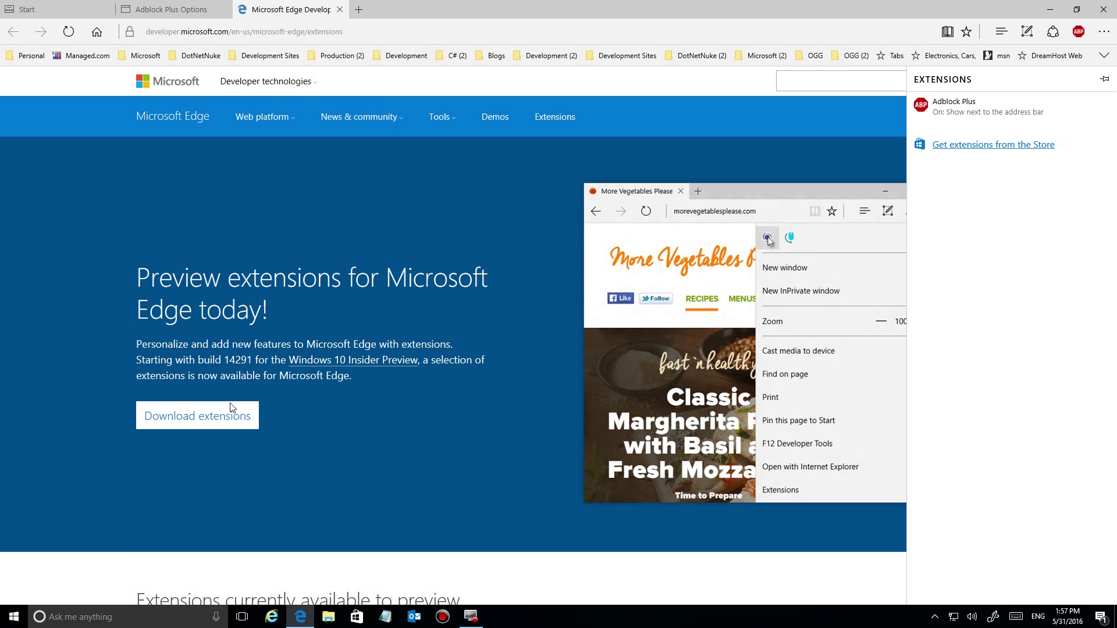
{"action": "left_click", "coordinate": [214, 422]}
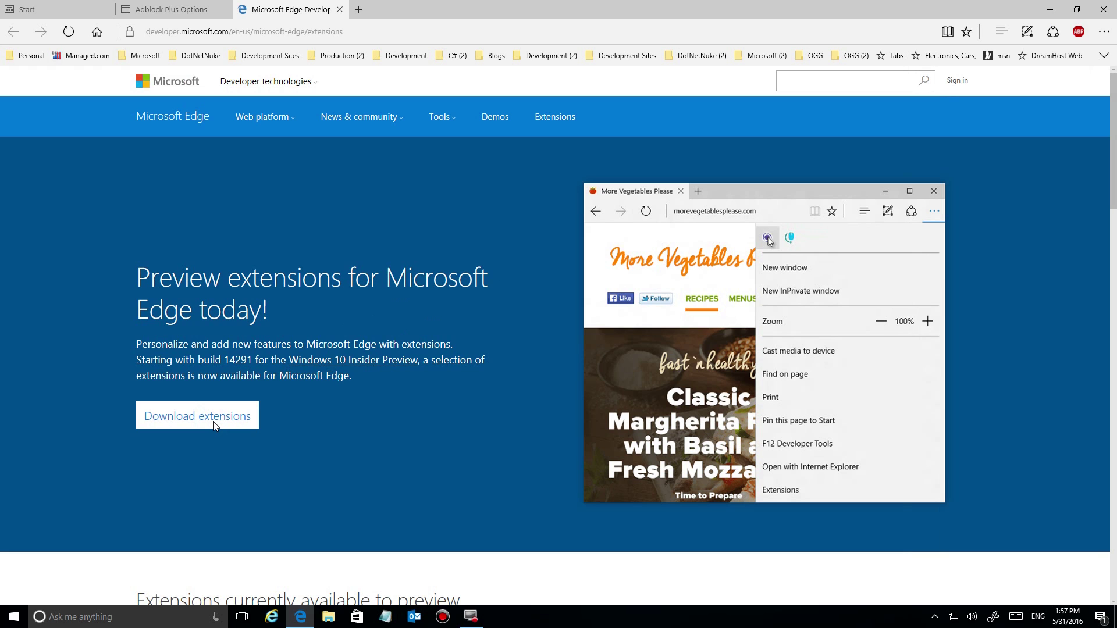
{"action": "left_click", "coordinate": [206, 422]}
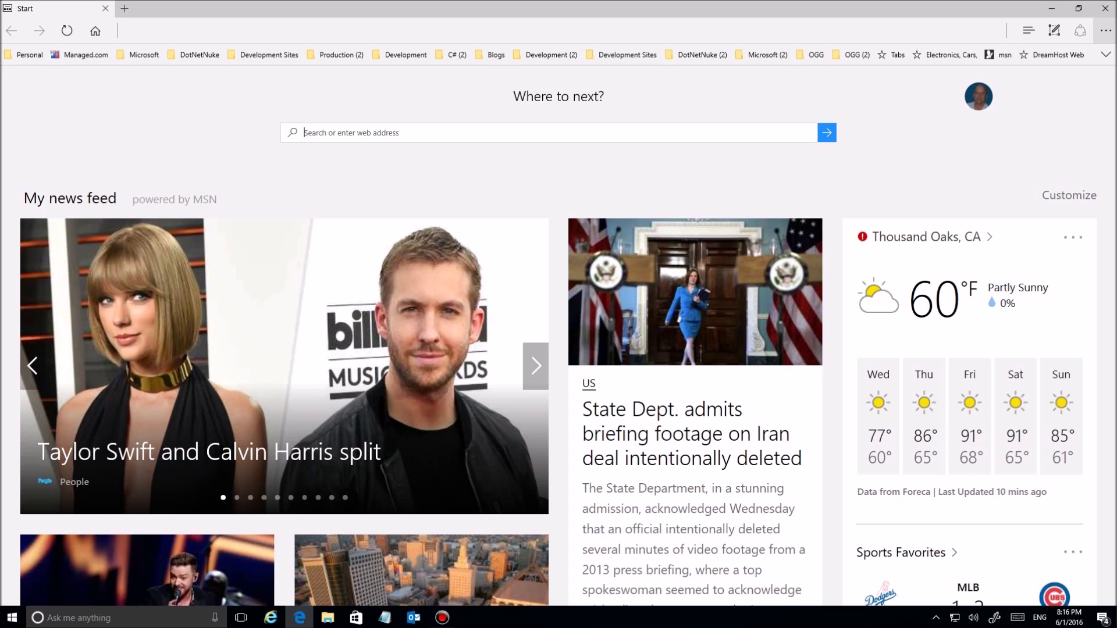
Show the installed extensions and open the options of Reddit Enhancement Suite.
{"action": "left_click", "coordinate": [1103, 31]}
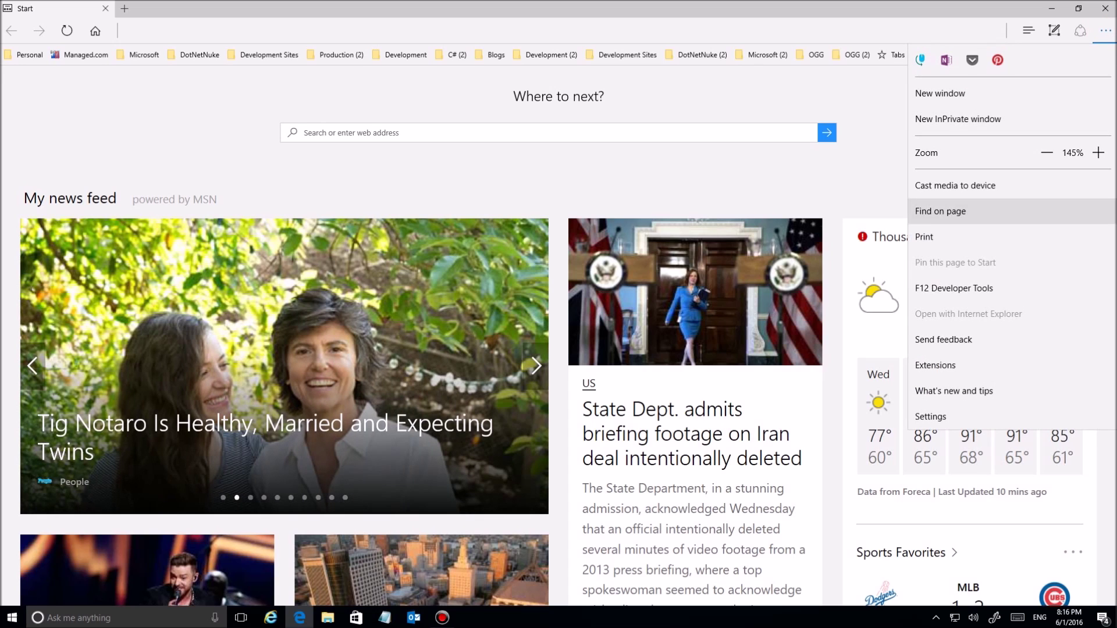
{"action": "left_click", "coordinate": [935, 365]}
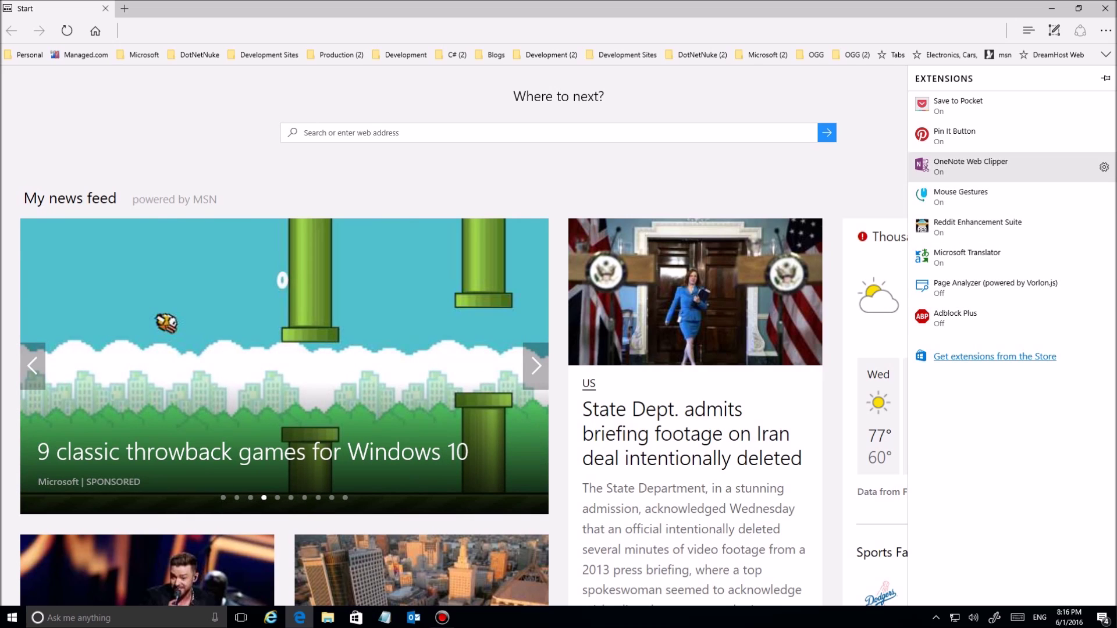
{"action": "left_click", "coordinate": [946, 224]}
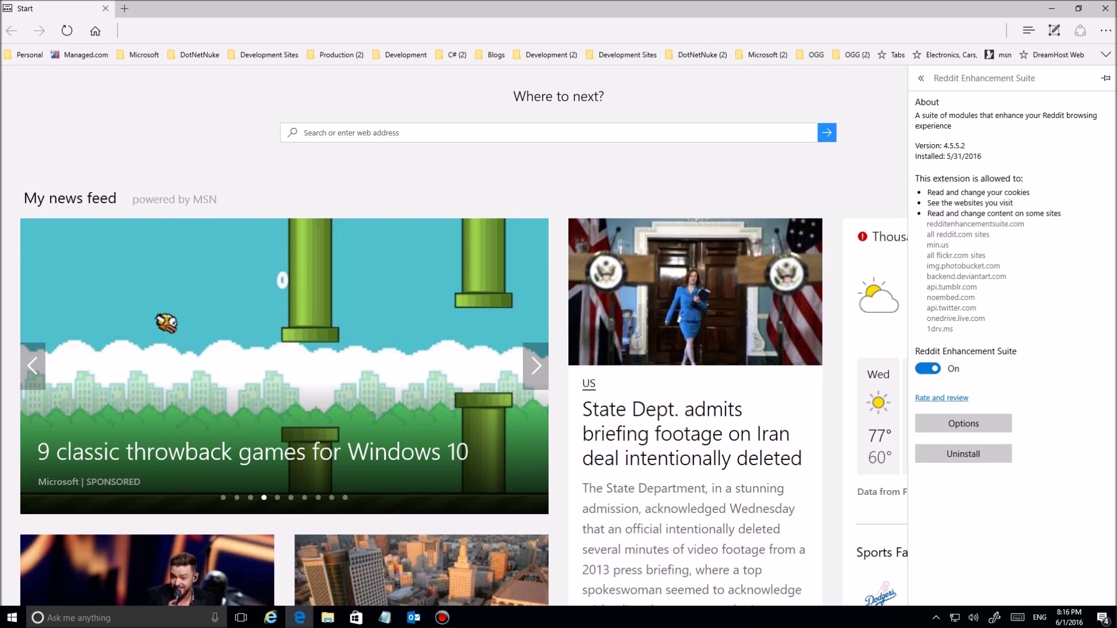
{"action": "left_click", "coordinate": [942, 423]}
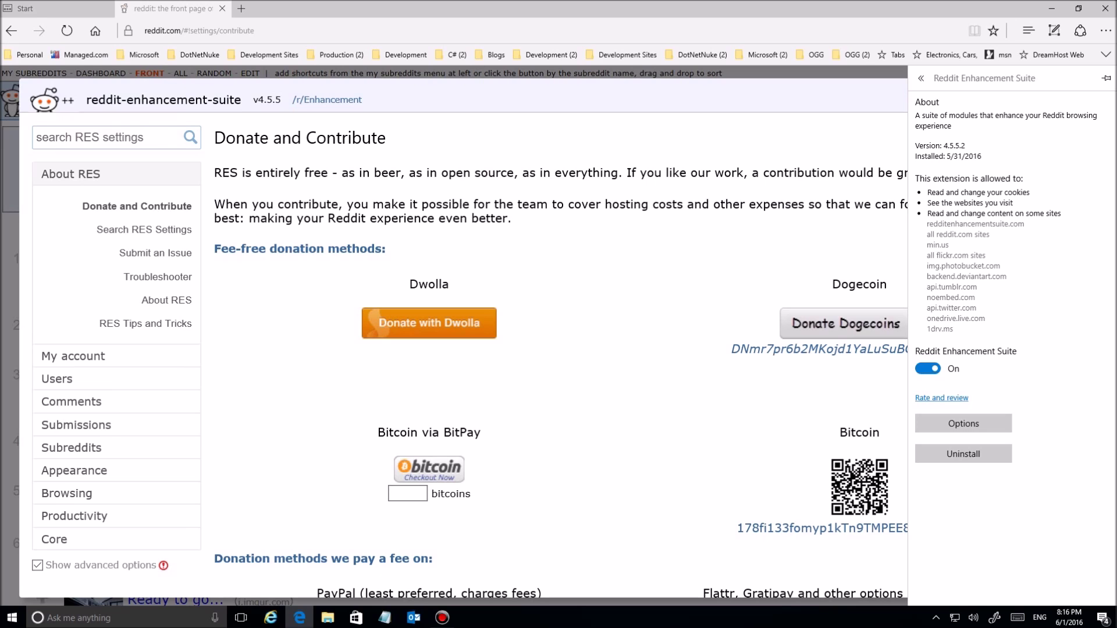
Look through the Reddit Enhancement Suite settings for Account Switcher, Local Date and Comment Hide Persistor.
{"action": "left_click", "coordinate": [64, 352]}
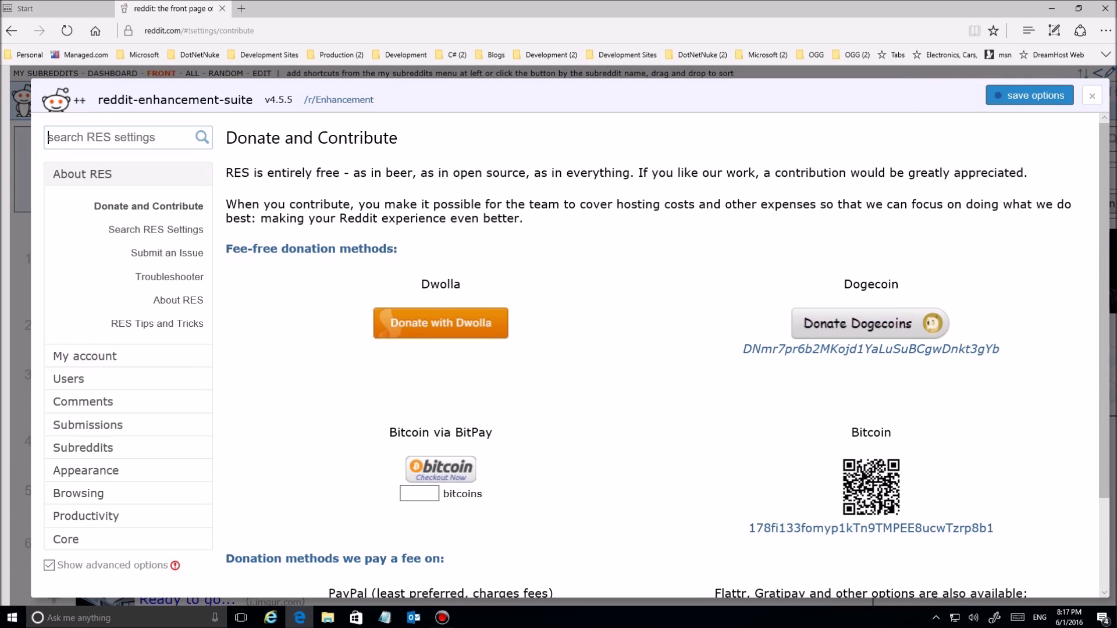
{"action": "left_click", "coordinate": [85, 356]}
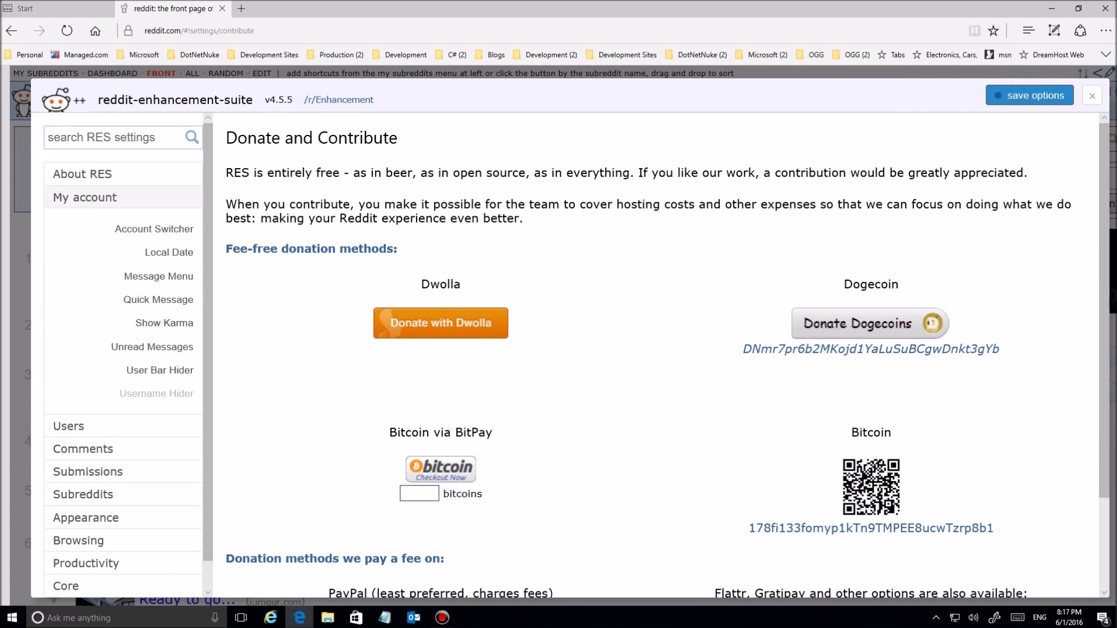
{"action": "left_click", "coordinate": [150, 229]}
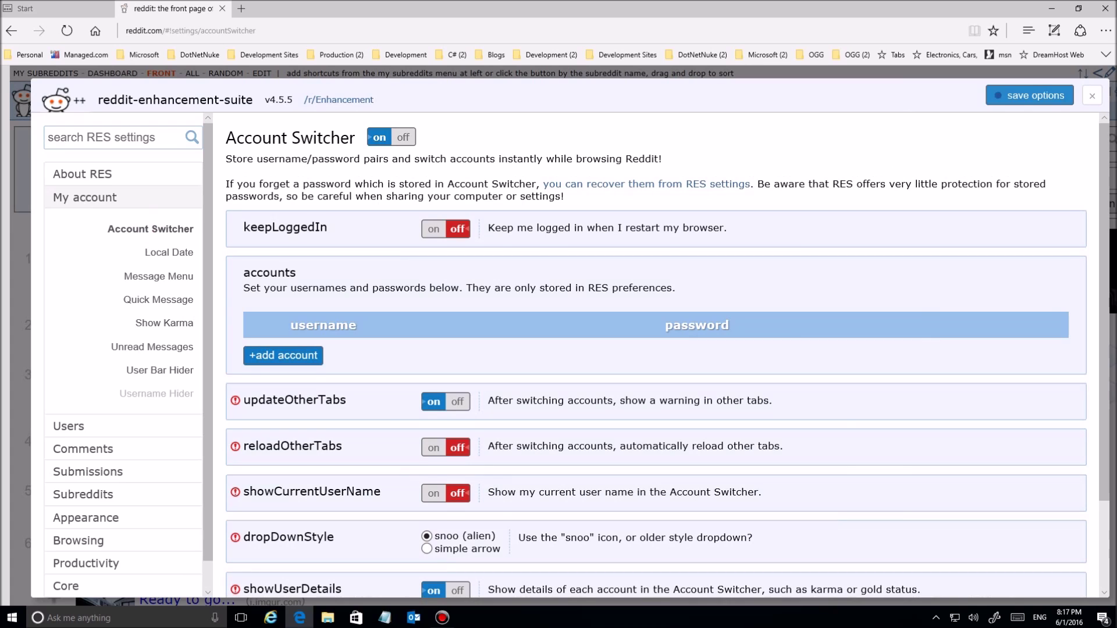
{"action": "left_click", "coordinate": [151, 252]}
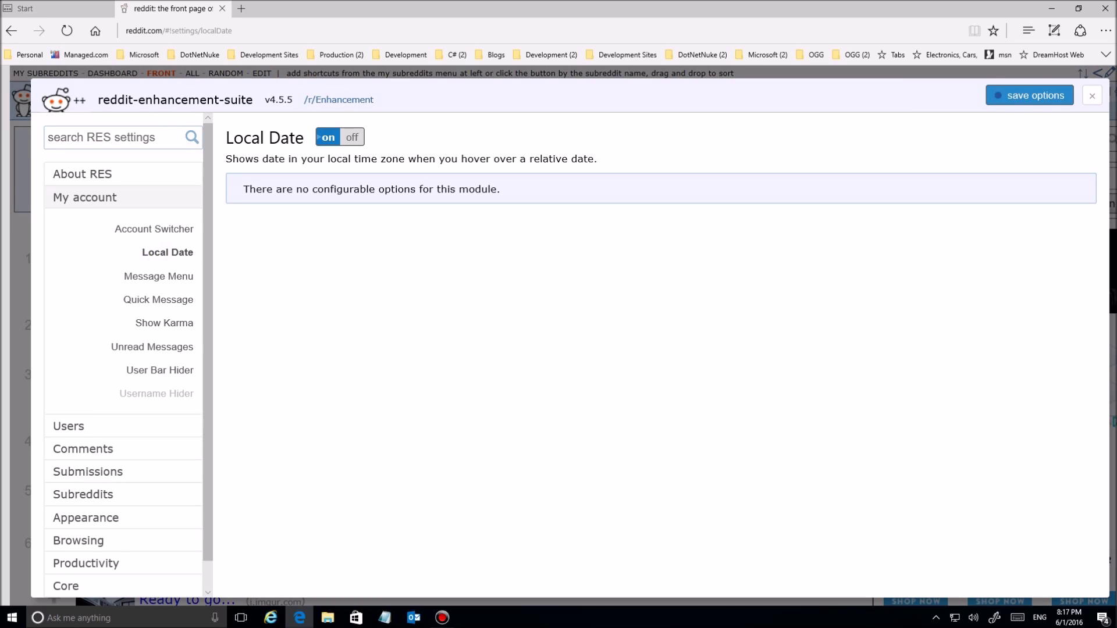
{"action": "scroll", "coordinate": [128, 349], "scroll_direction": "down", "scroll_amount": 1}
{"action": "left_click", "coordinate": [83, 419]}
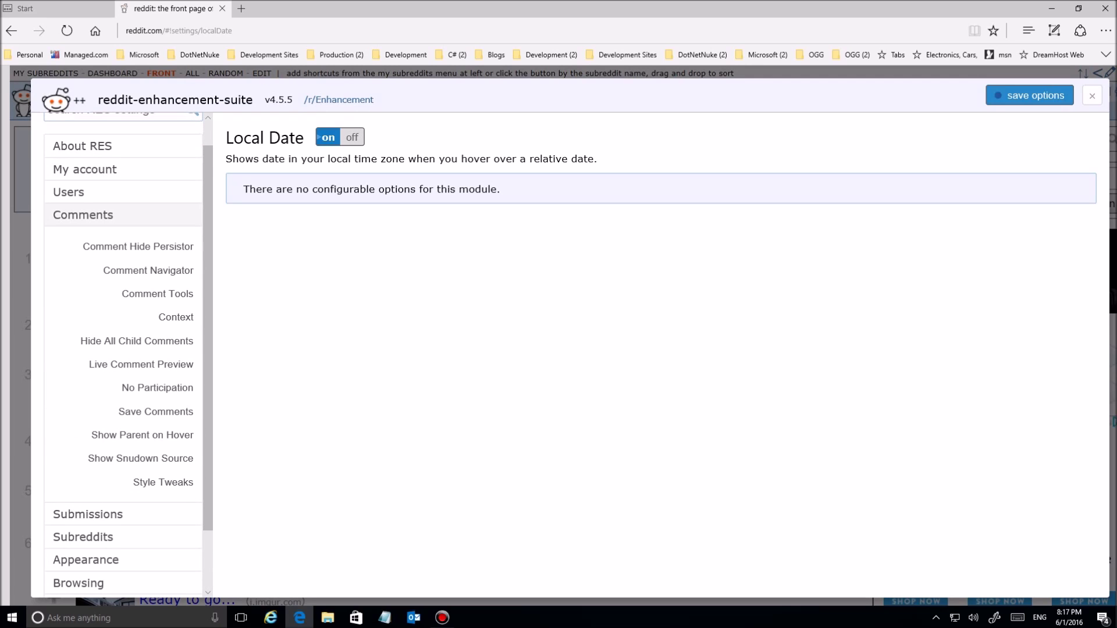
{"action": "left_click", "coordinate": [130, 246]}
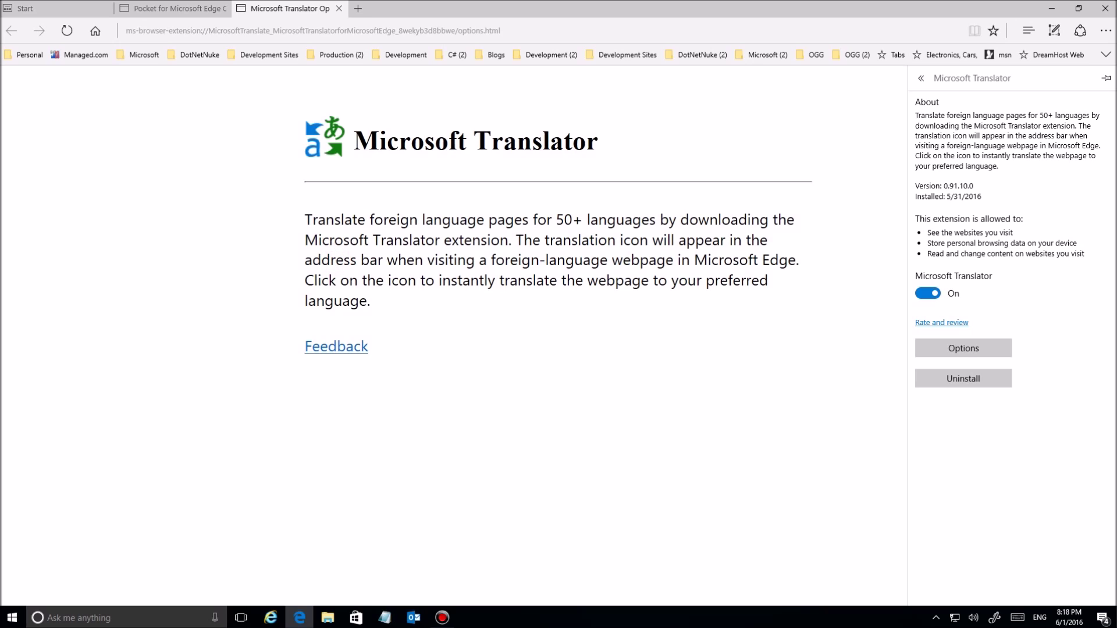
Highlight the Microsoft Translator page's sentence about the translation icon, and translate se.yahoo.com in a new tab.
{"action": "left_click", "coordinate": [588, 240]}
{"action": "left_click_drag", "start_coordinate": [546, 240], "coordinate": [795, 260]}
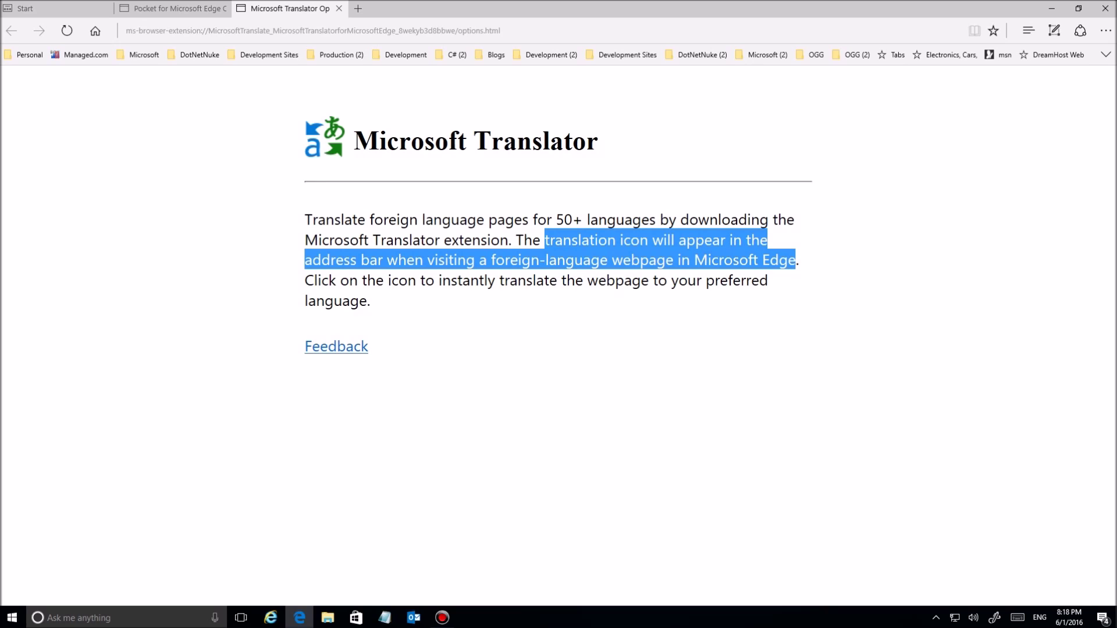
{"action": "left_click", "coordinate": [358, 9]}
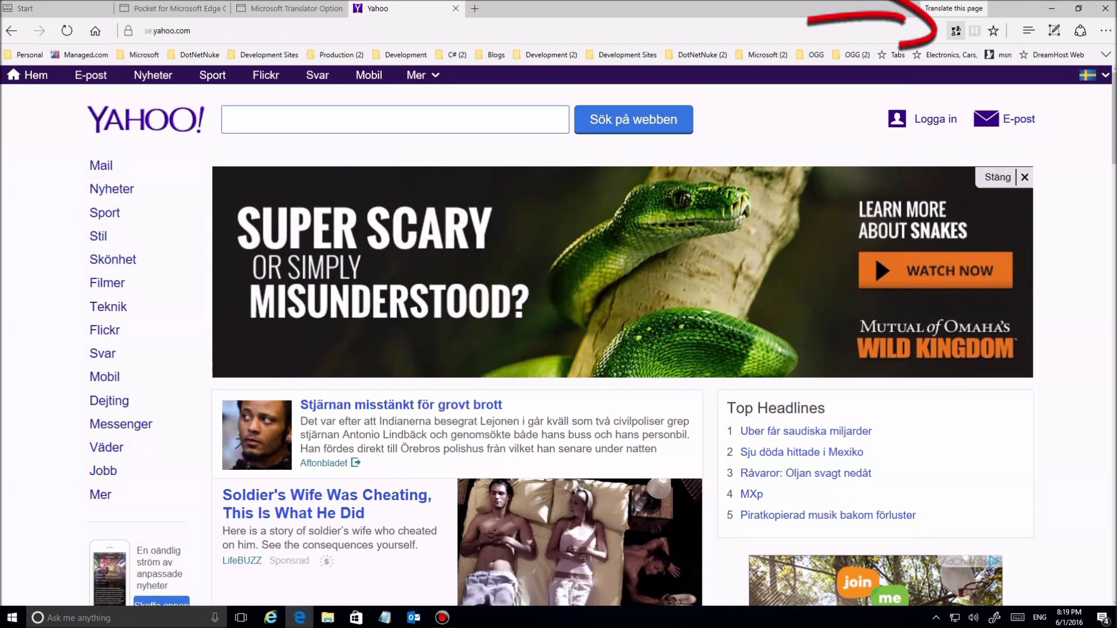
{"action": "left_click", "coordinate": [956, 30]}
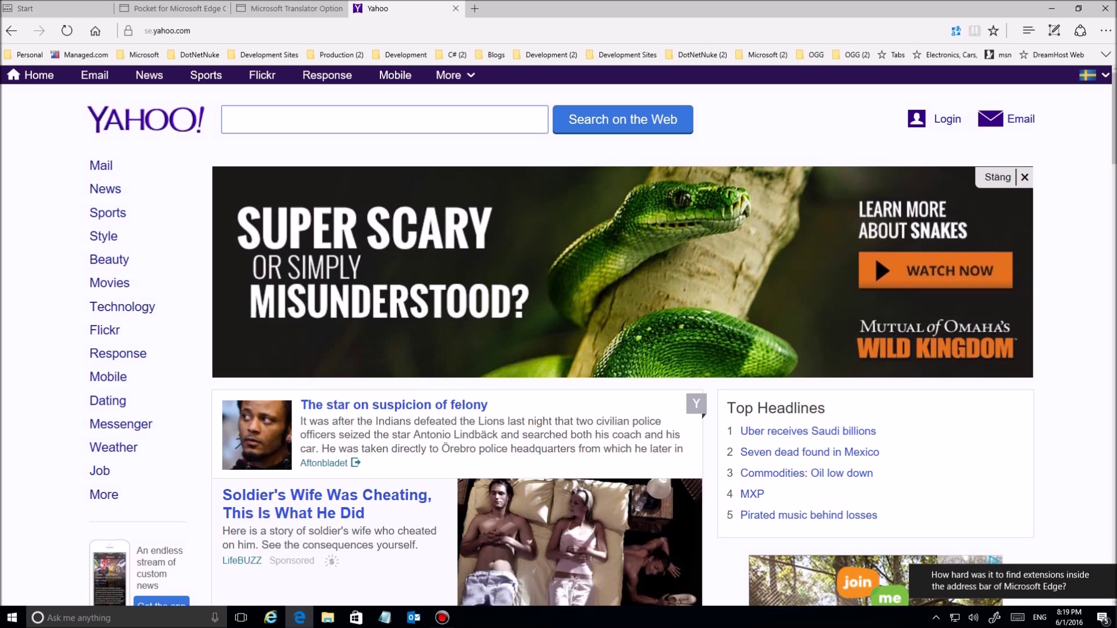
Read through the translated Yahoo news stories and switch the page back to its original language.
{"action": "left_click_drag", "start_coordinate": [330, 420], "coordinate": [673, 448]}
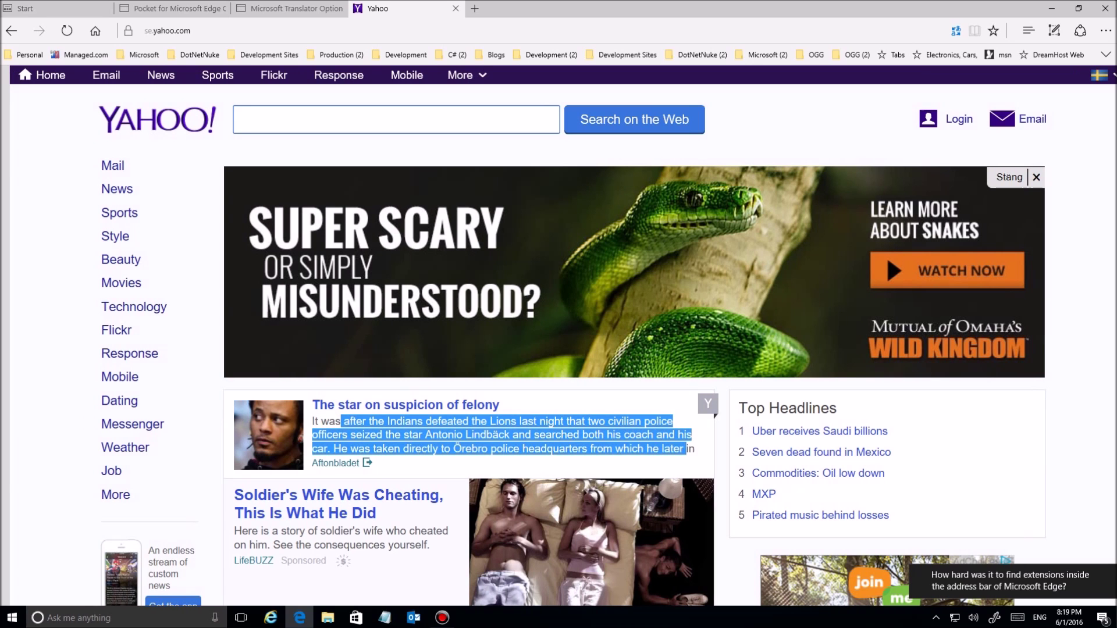
{"action": "scroll", "coordinate": [885, 255], "scroll_direction": "down", "scroll_amount": 3}
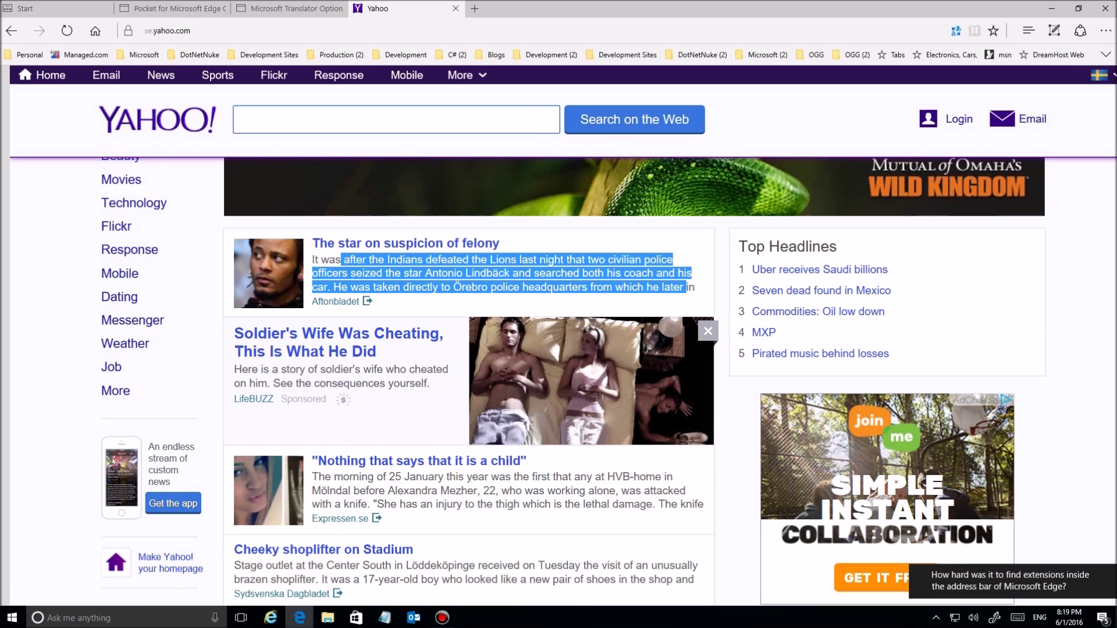
{"action": "scroll", "coordinate": [558, 378], "scroll_direction": "down", "scroll_amount": 3}
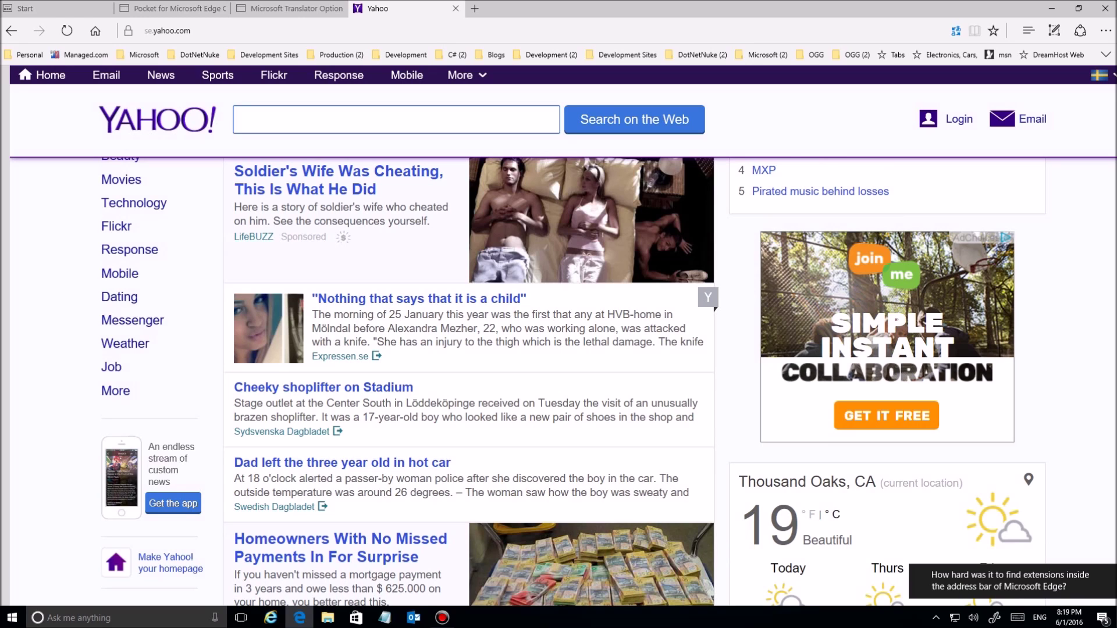
{"action": "left_click", "coordinate": [955, 31]}
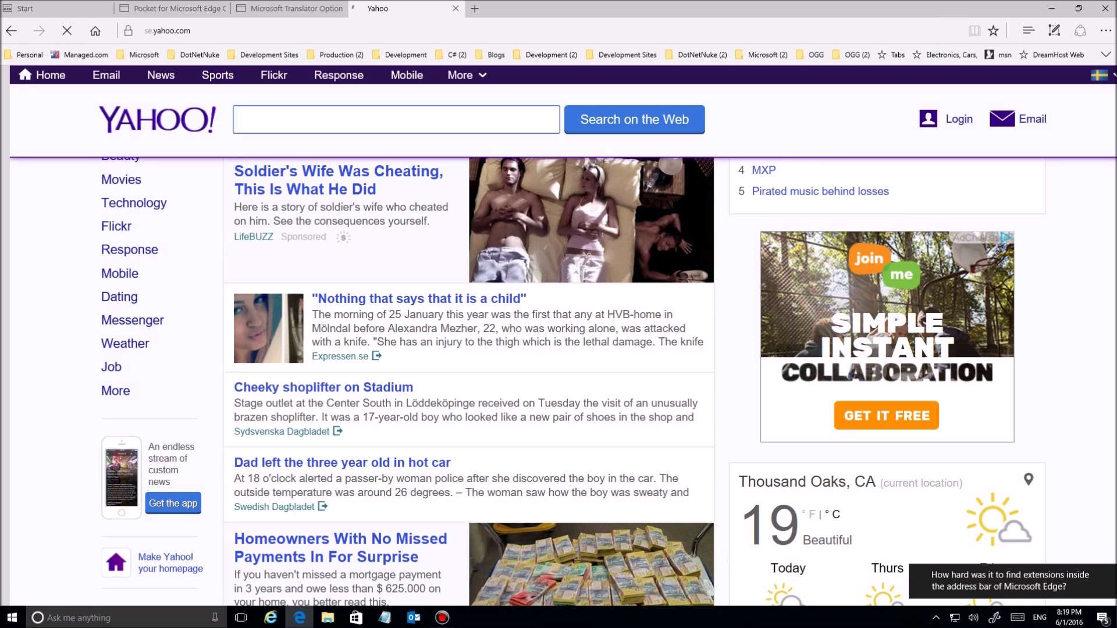